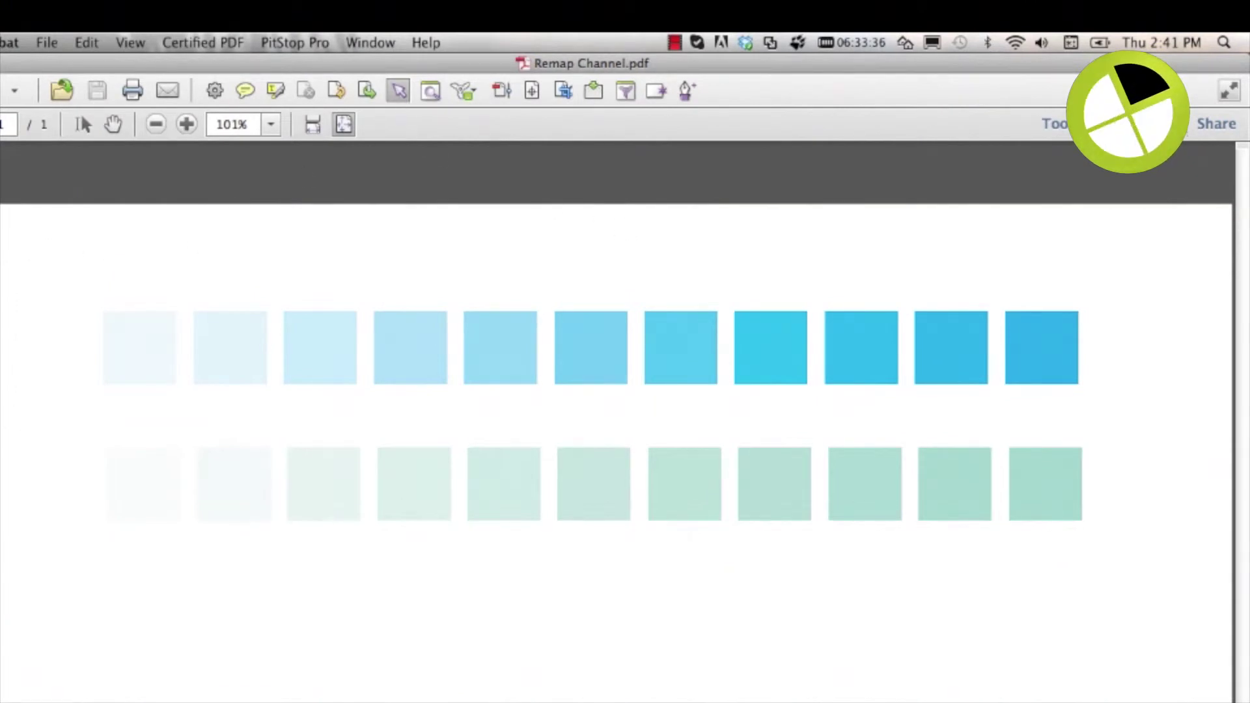
Select the eleven green swatches in the lower row and inspect their fill in PitStop Inspector
drag(2, 405, 1120, 589)
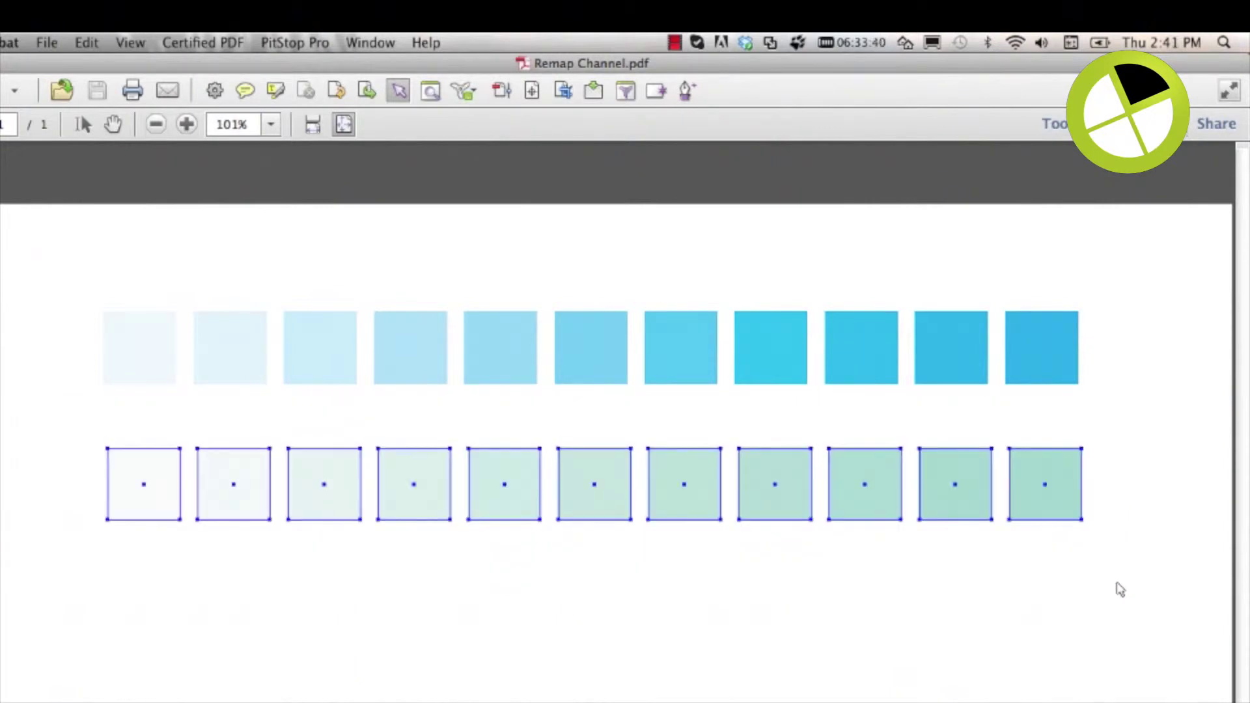
click(1060, 124)
click(1046, 410)
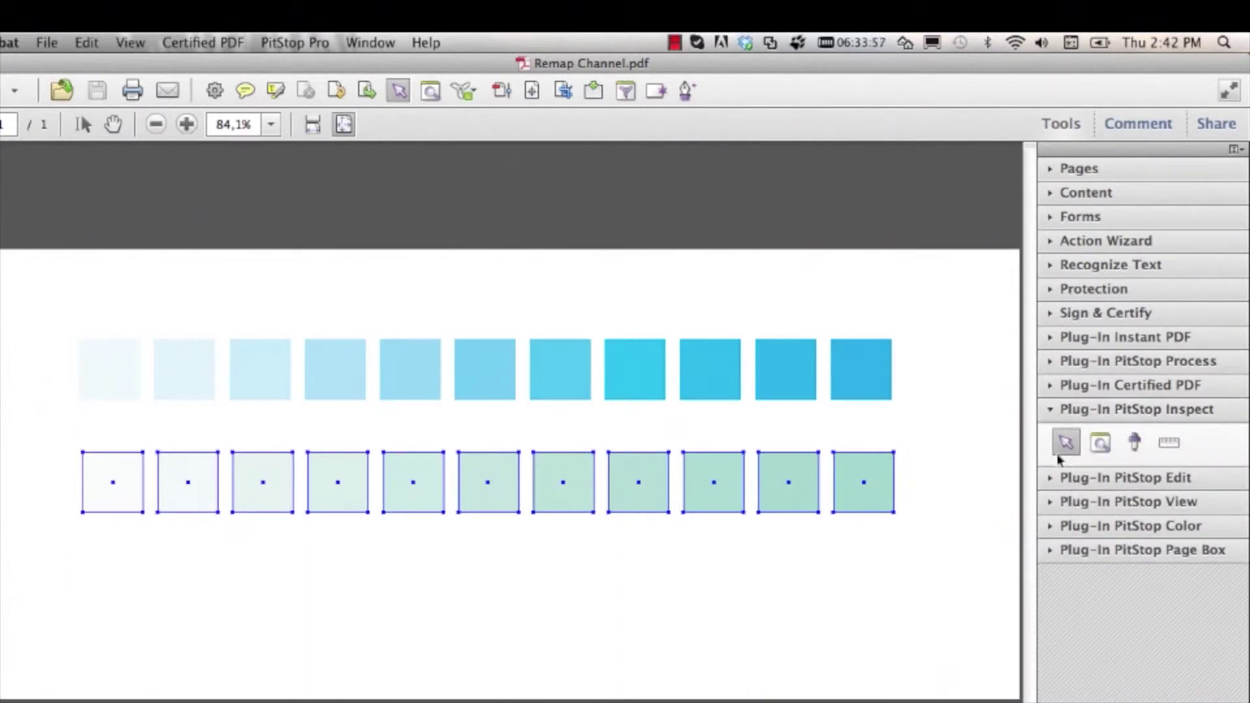
click(1100, 443)
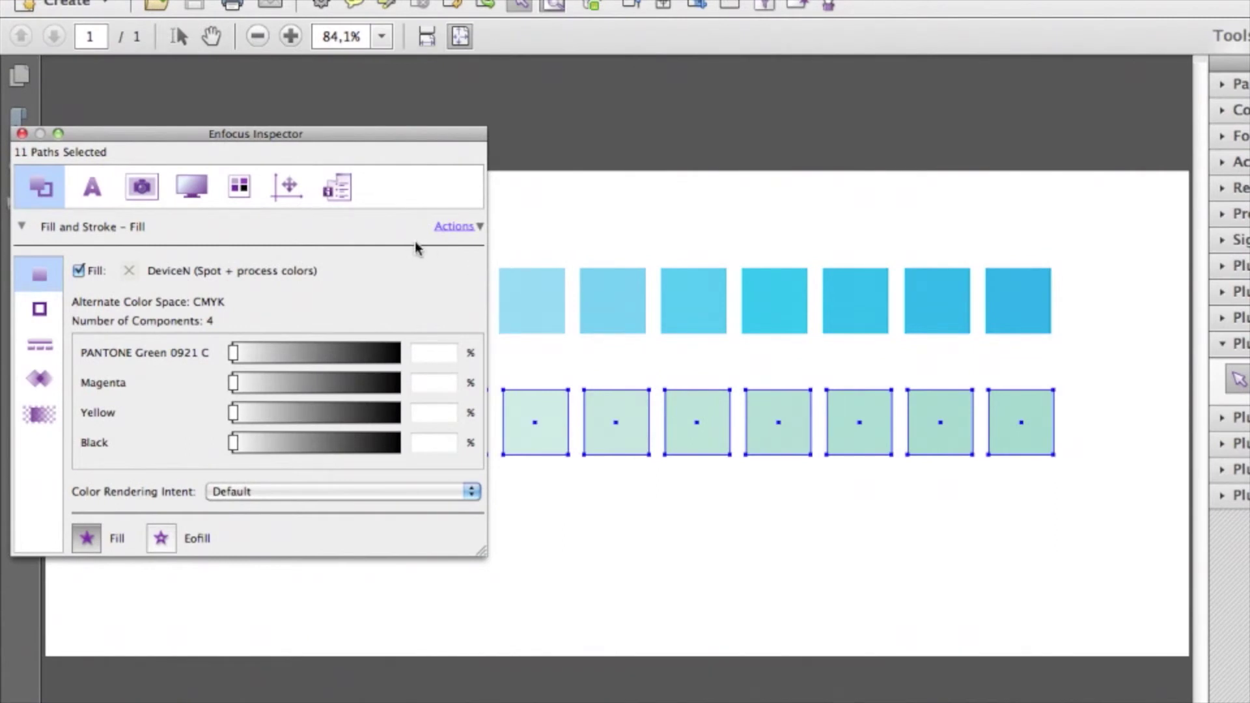
In Inspector's Separations tab, remap the PANTONE Green 0921 C channel to PANTONE Warm Red U and apply
click(245, 189)
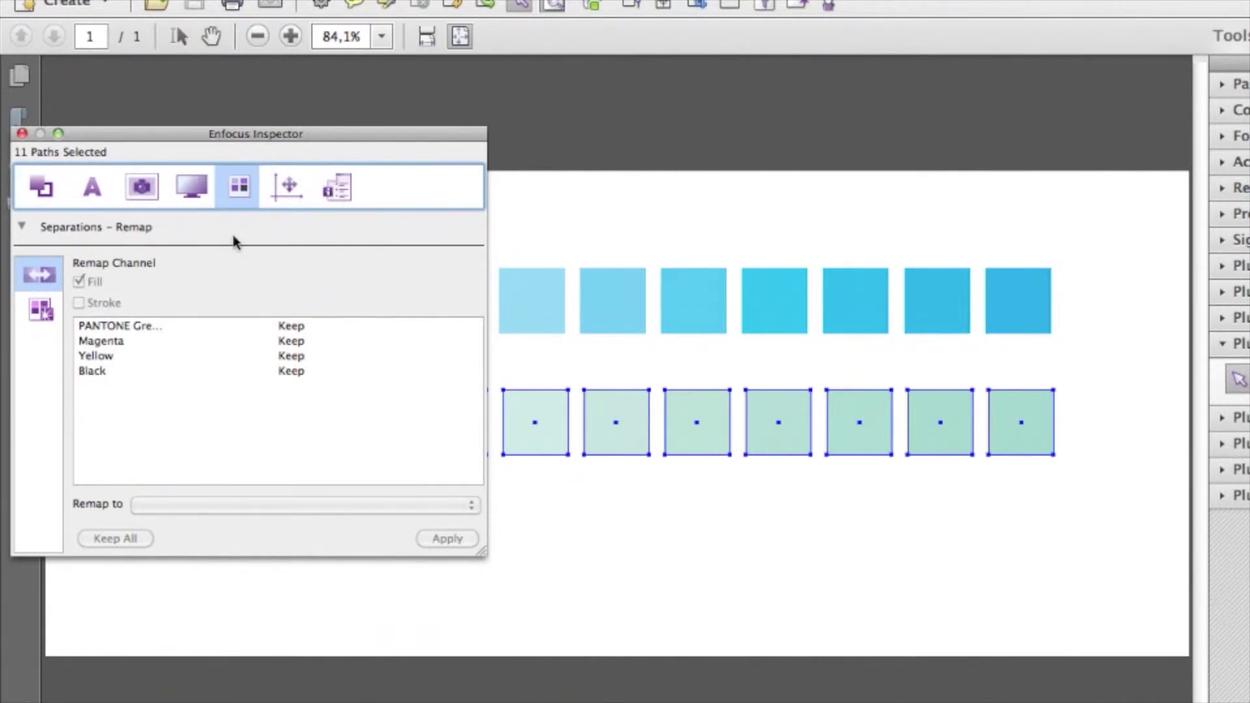
click(176, 329)
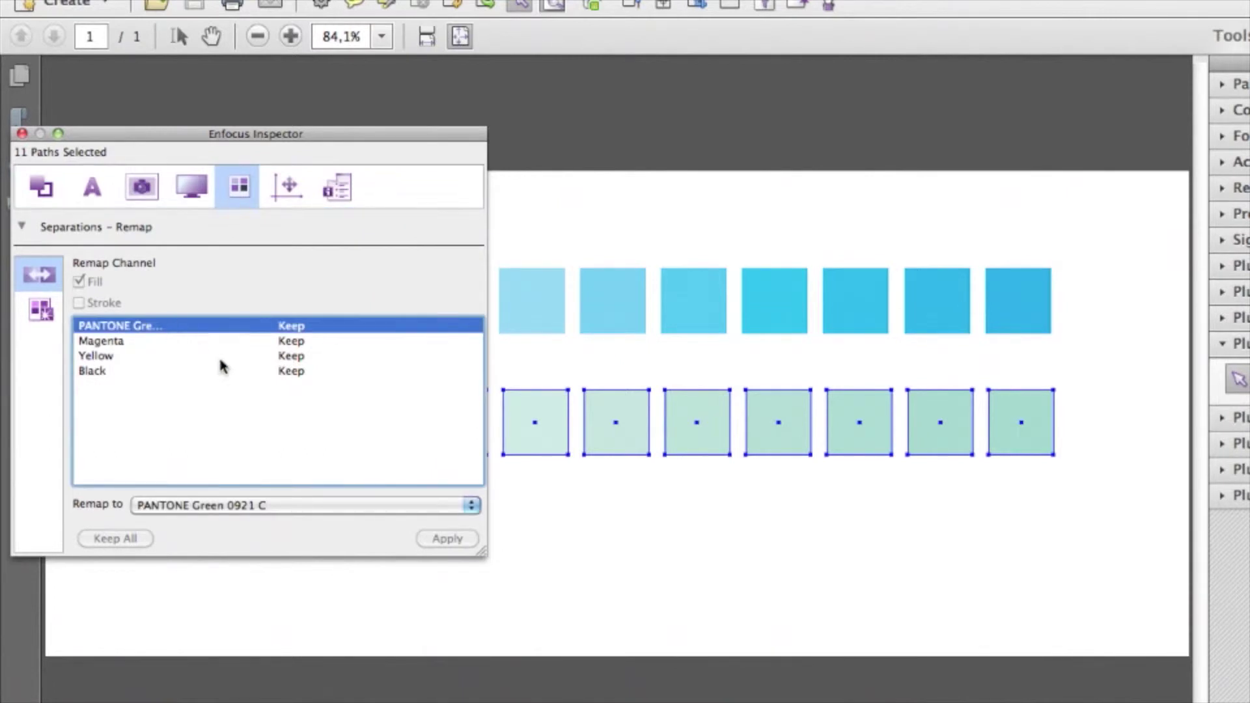
click(473, 508)
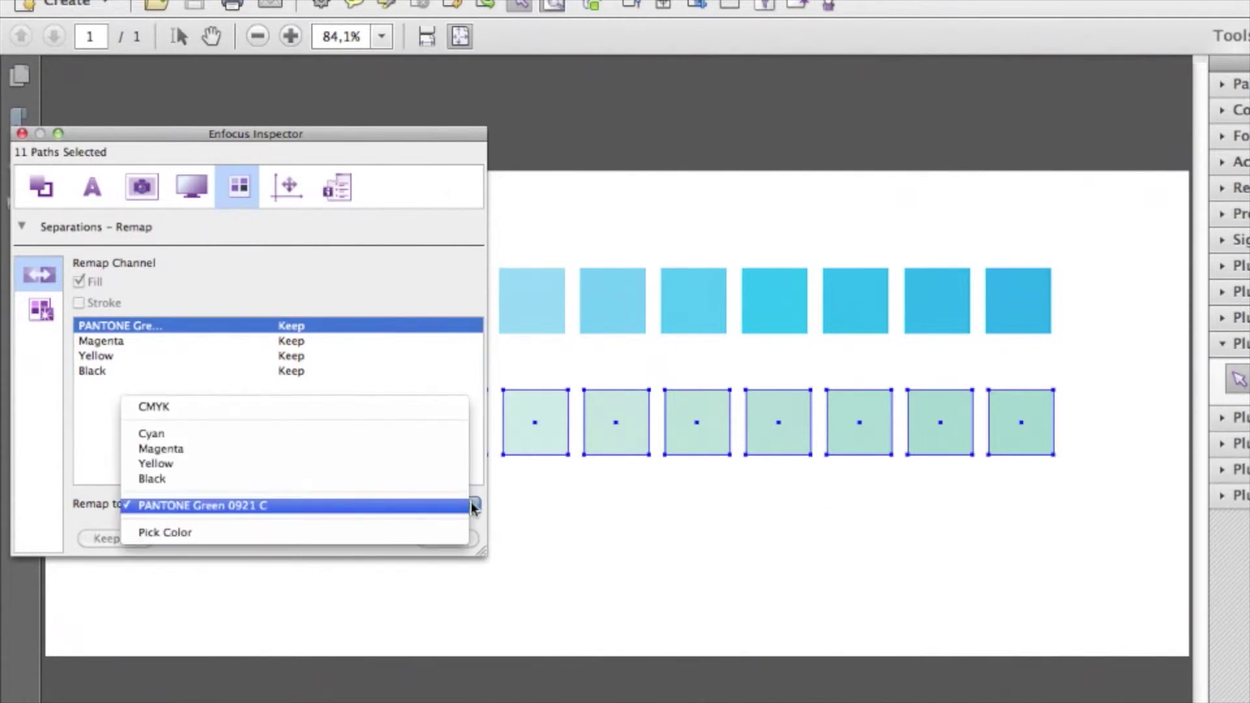
click(440, 534)
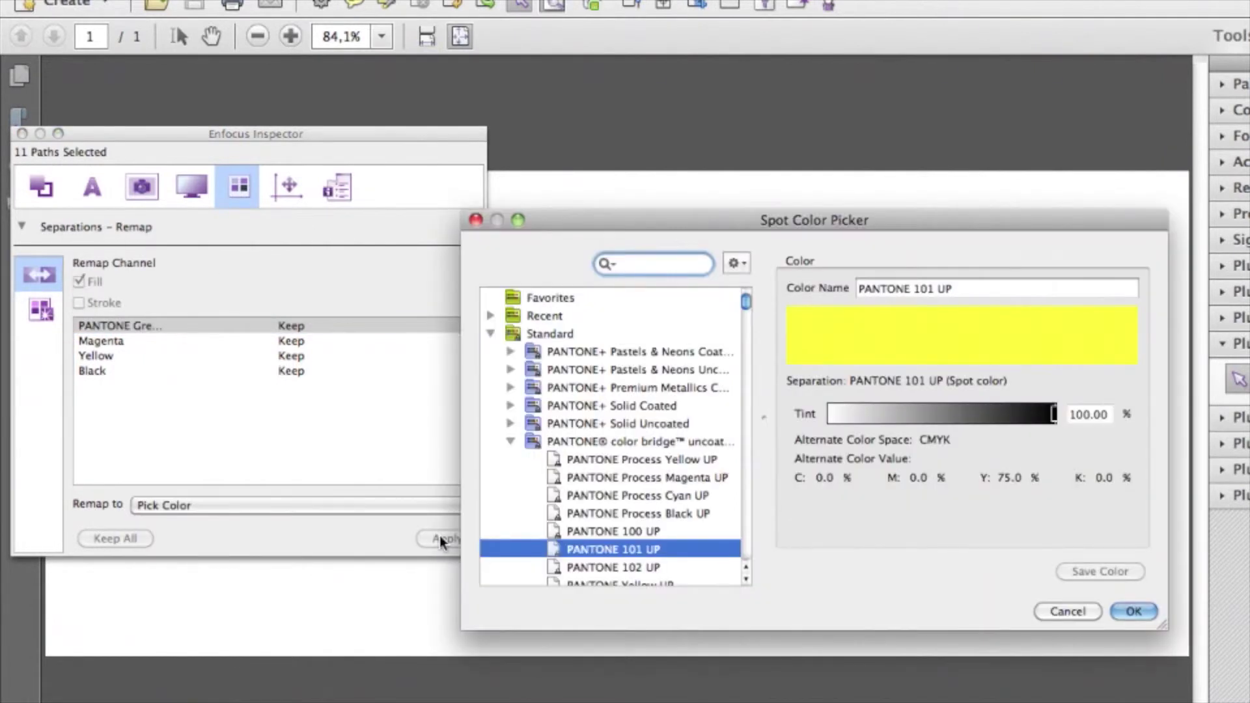
text(warm)
click(521, 533)
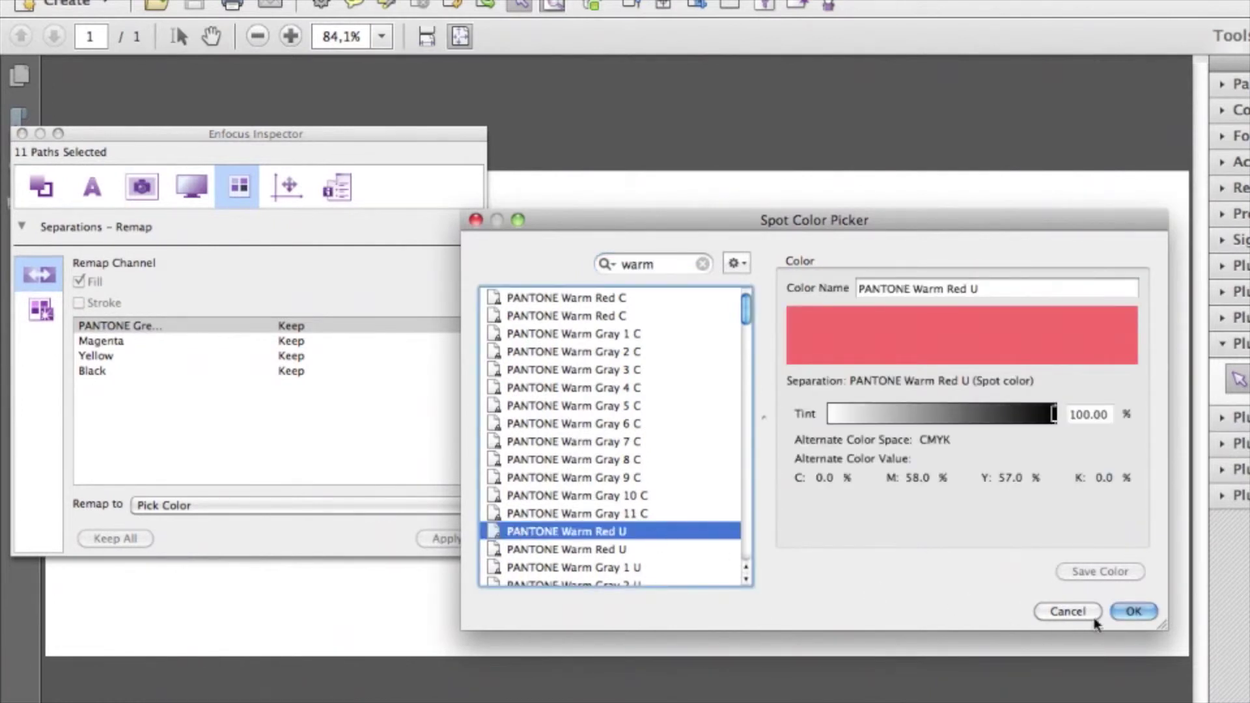
click(1121, 614)
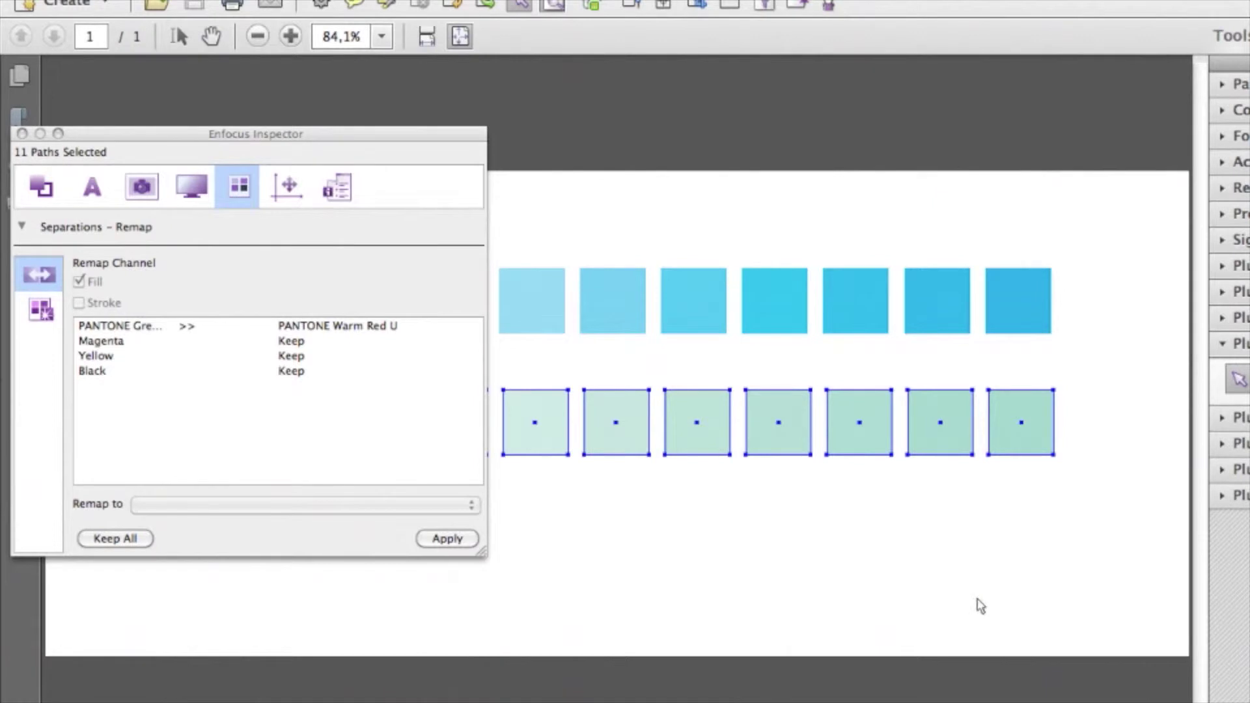
click(447, 539)
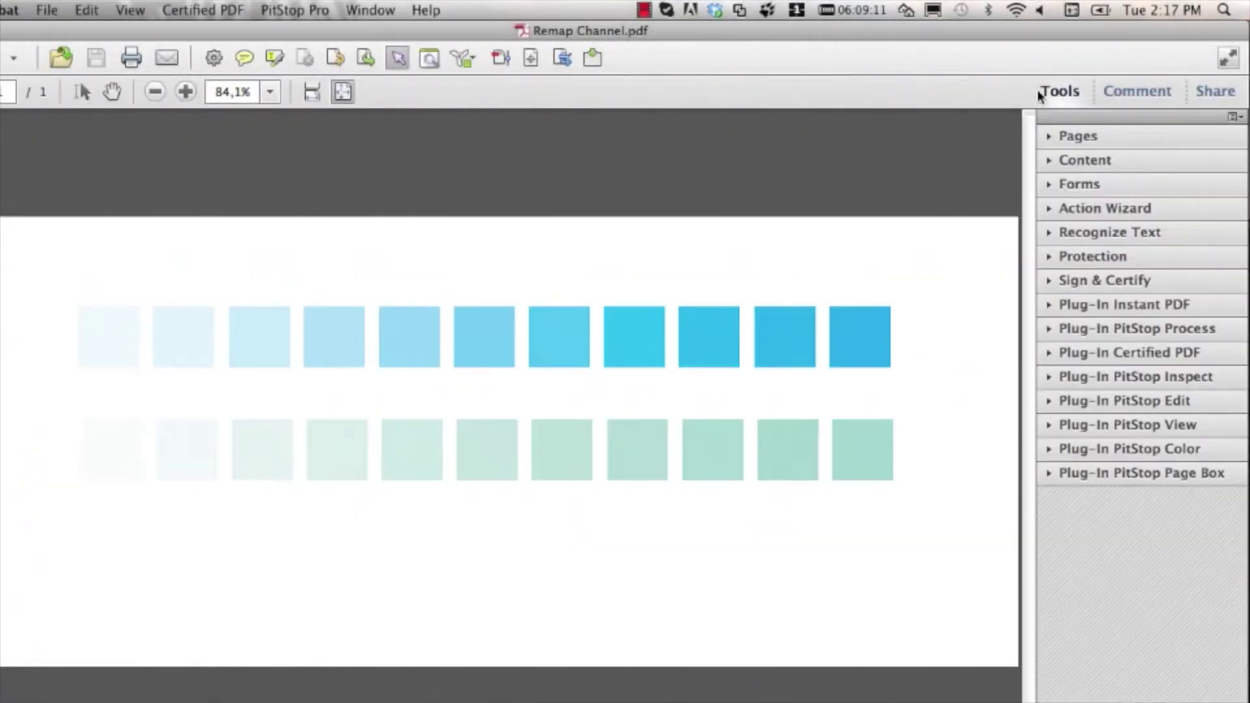
Open PitStop's Global Changes list from the PitStop Process tools
click(1047, 330)
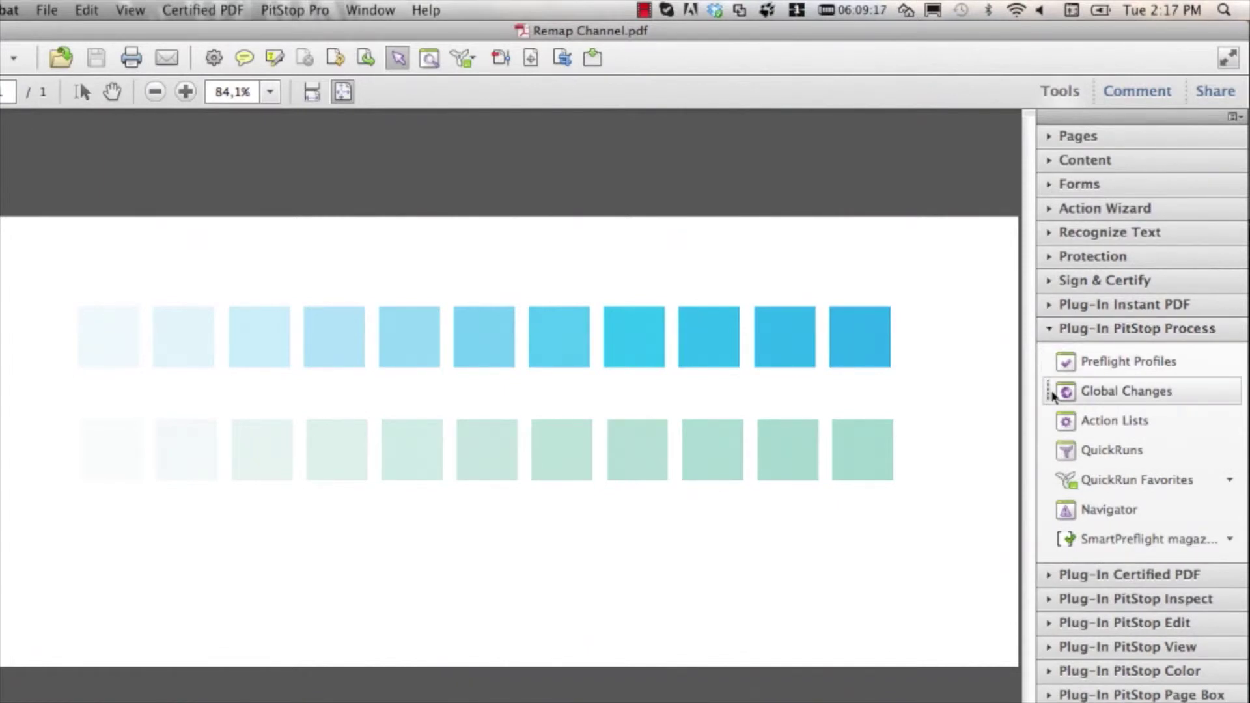
click(1165, 393)
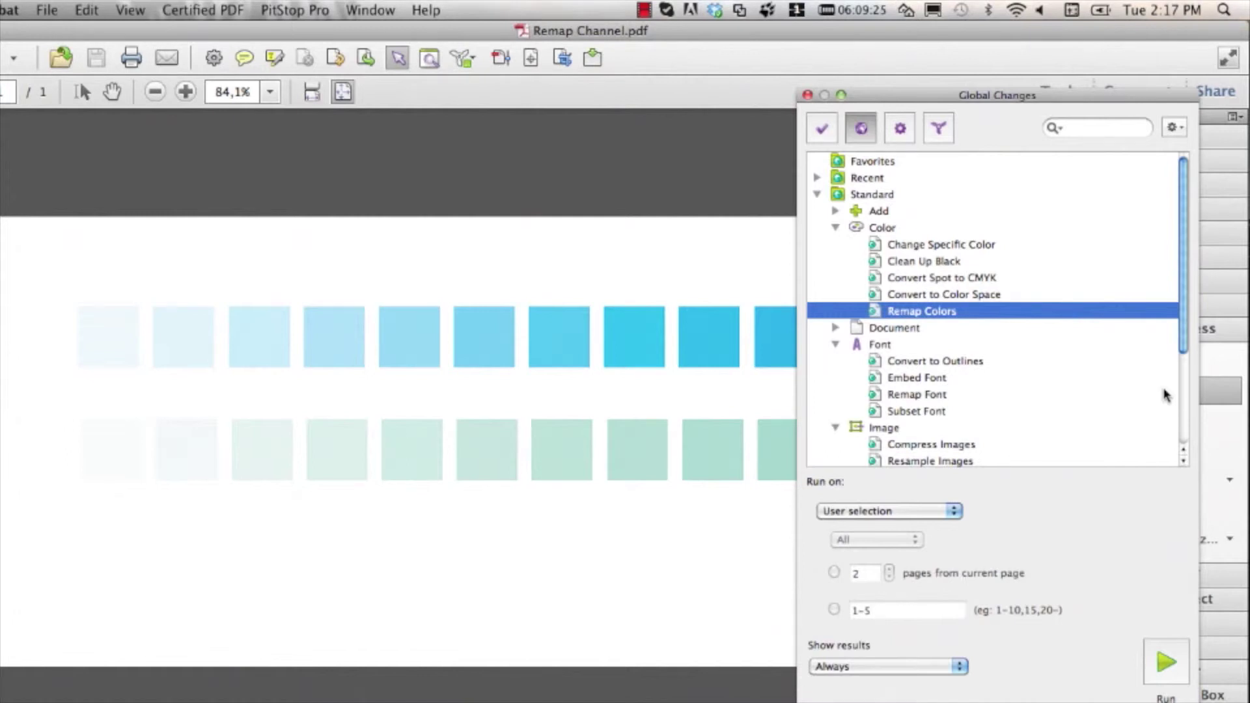
Edit Remap Colors to remap by channel, with document spot colour PANTONE Green 0921 C as source
double_click(988, 312)
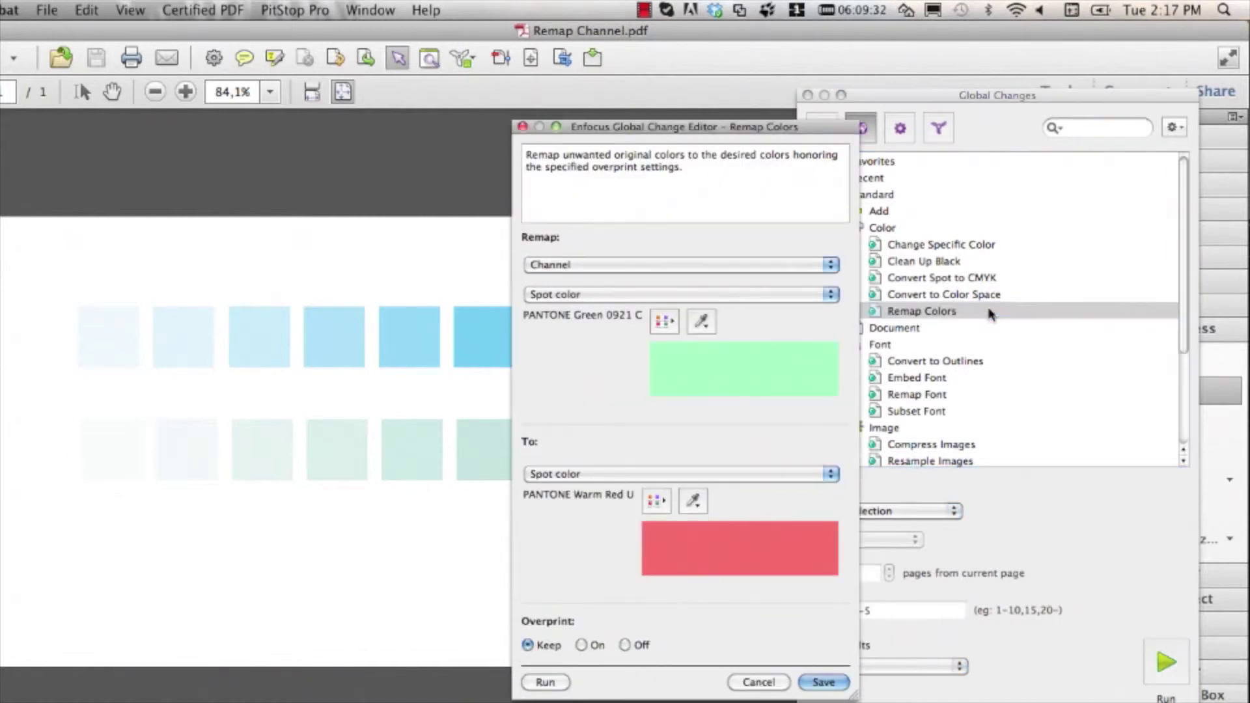
drag(742, 131, 658, 128)
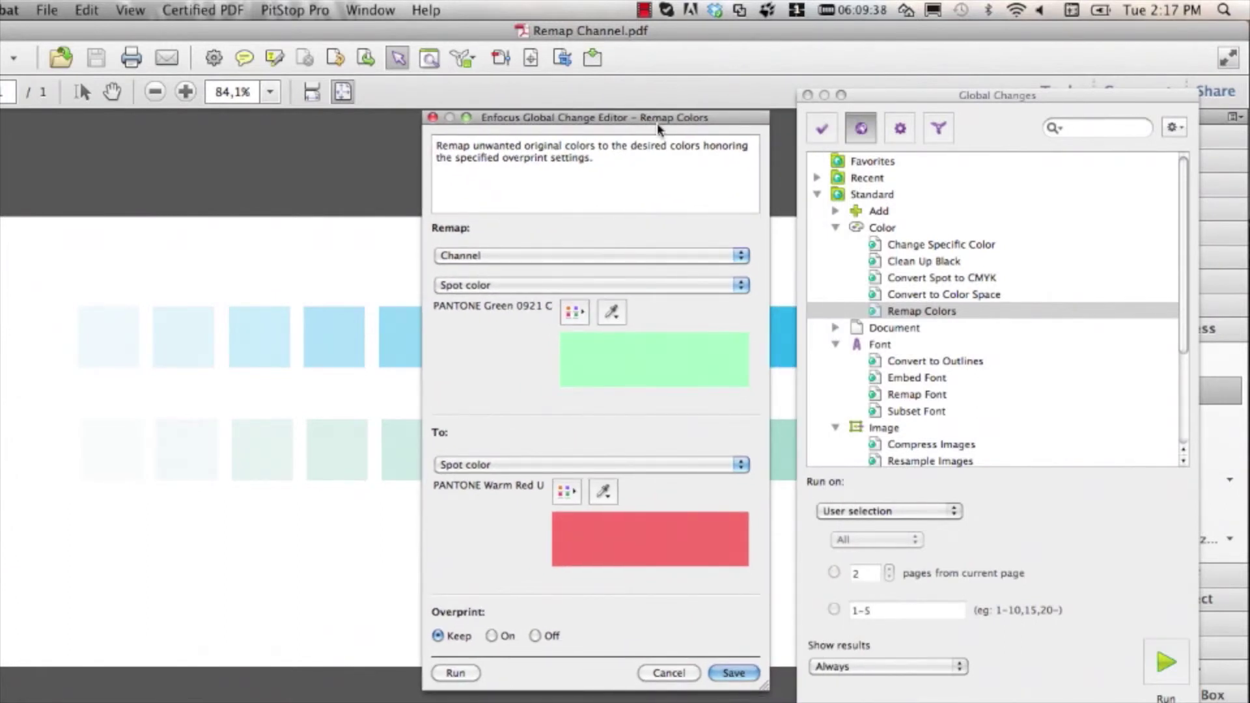
click(744, 256)
click(744, 256)
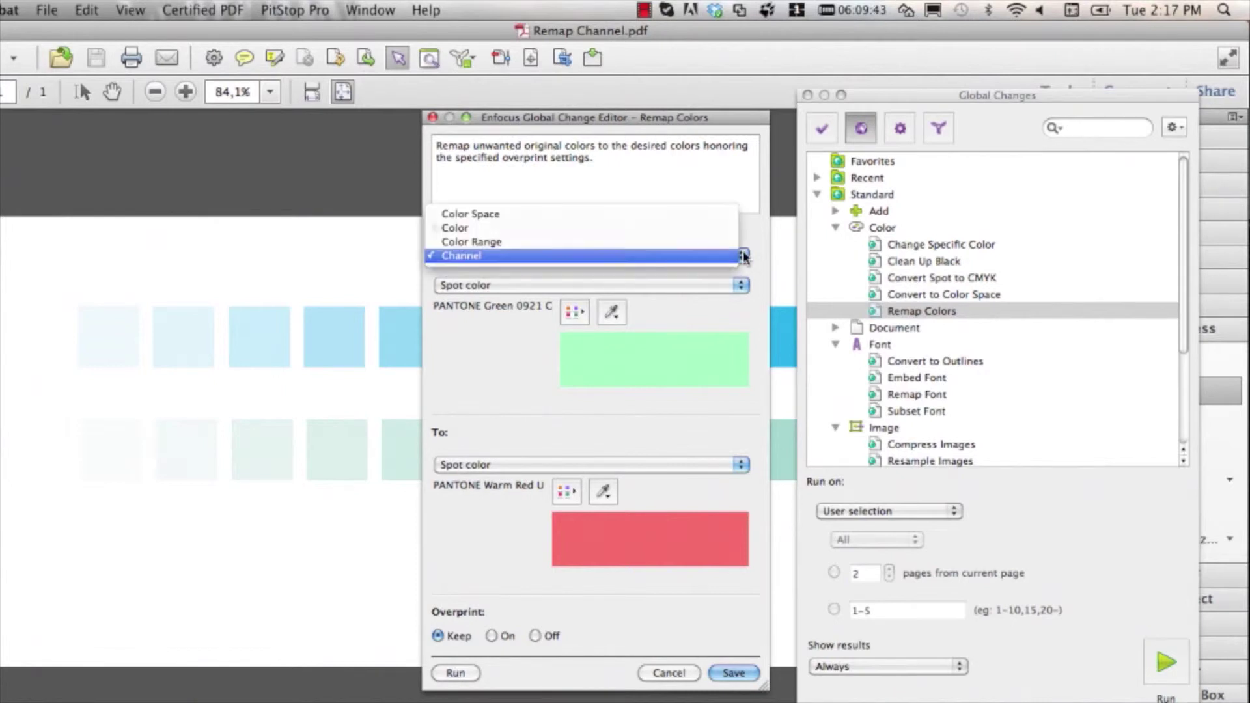
click(742, 285)
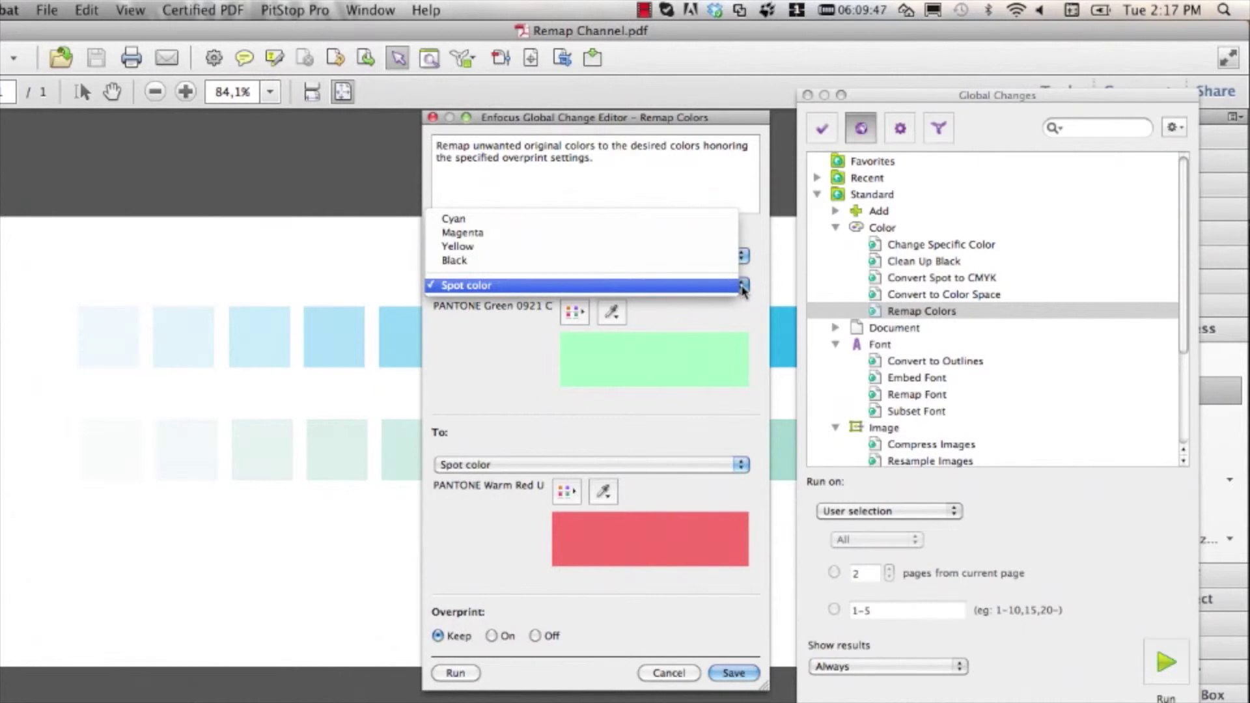
click(743, 287)
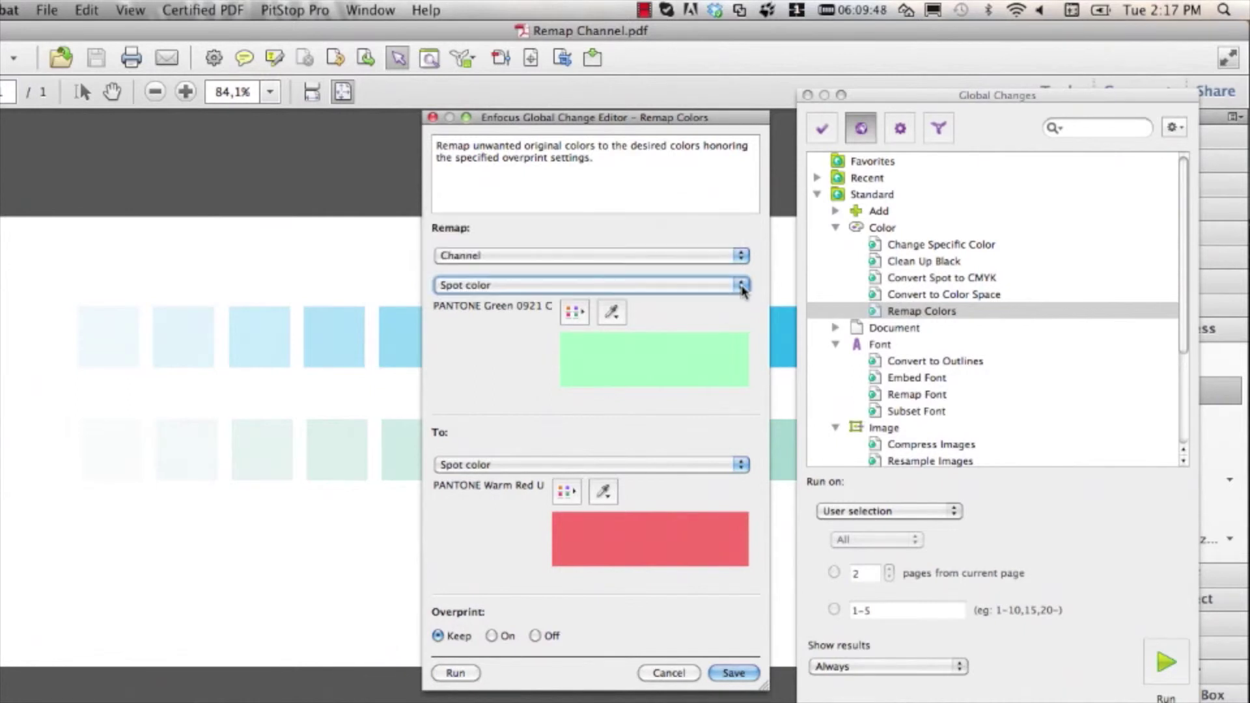
click(581, 316)
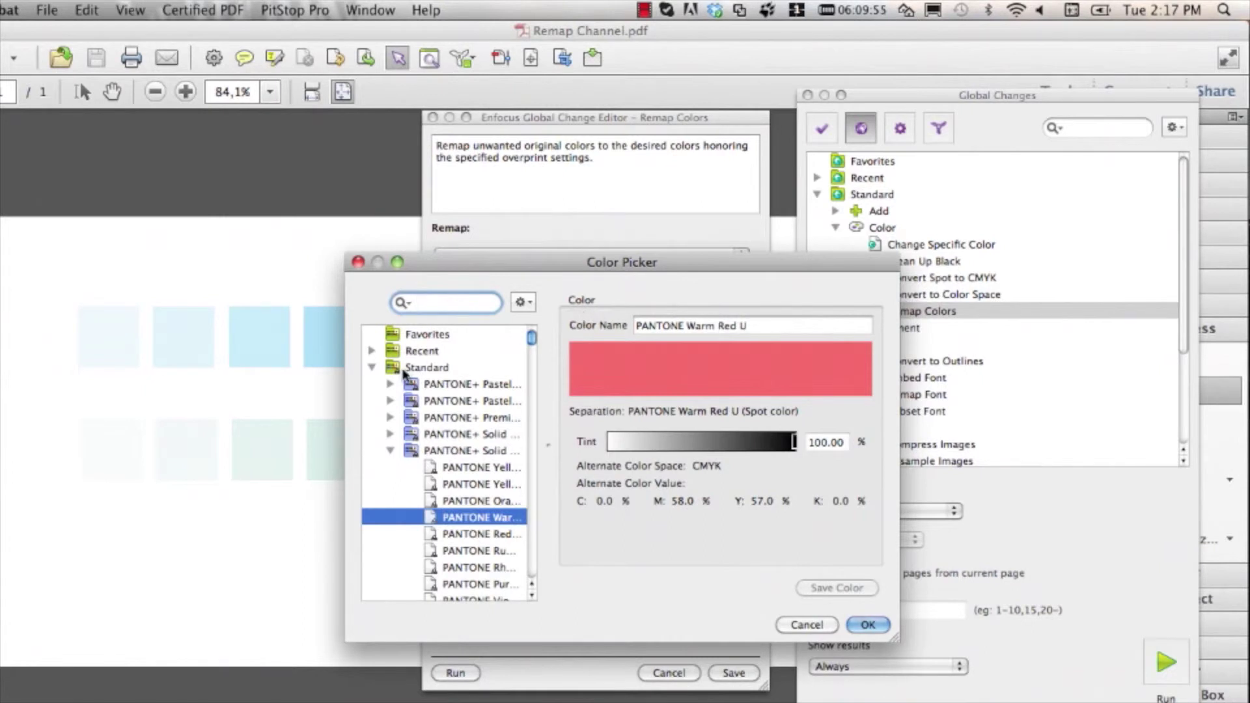
click(372, 368)
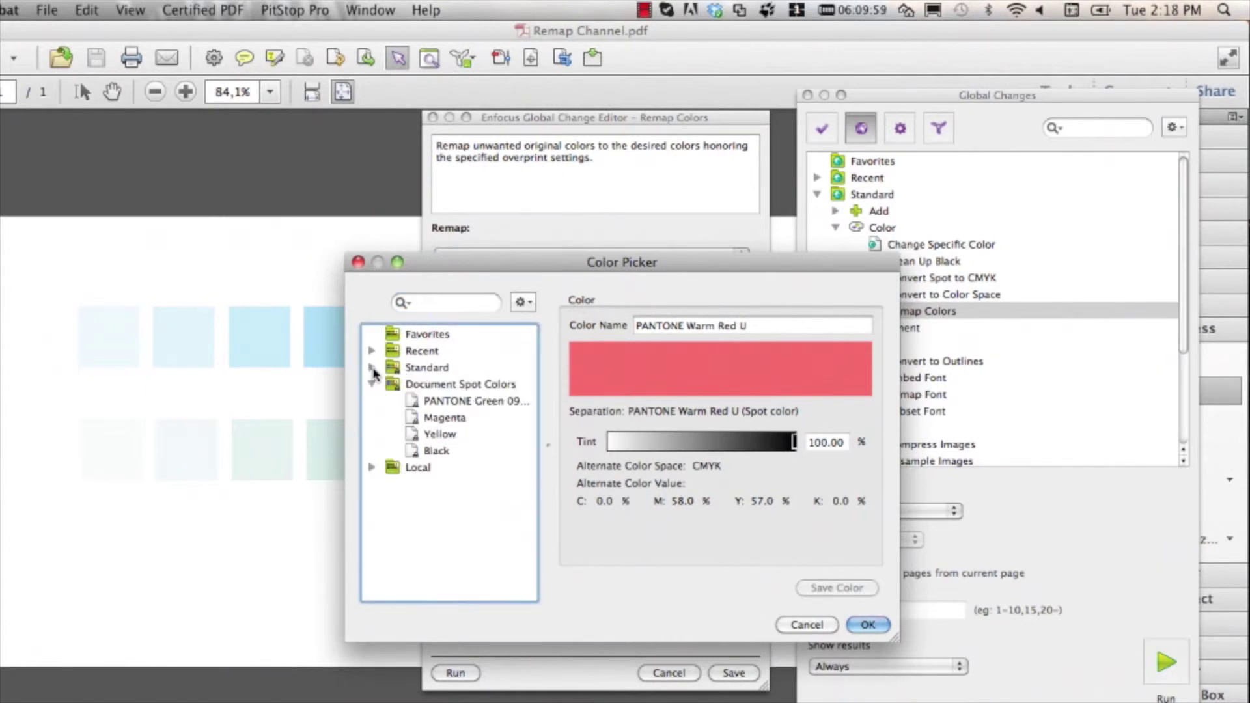
click(445, 401)
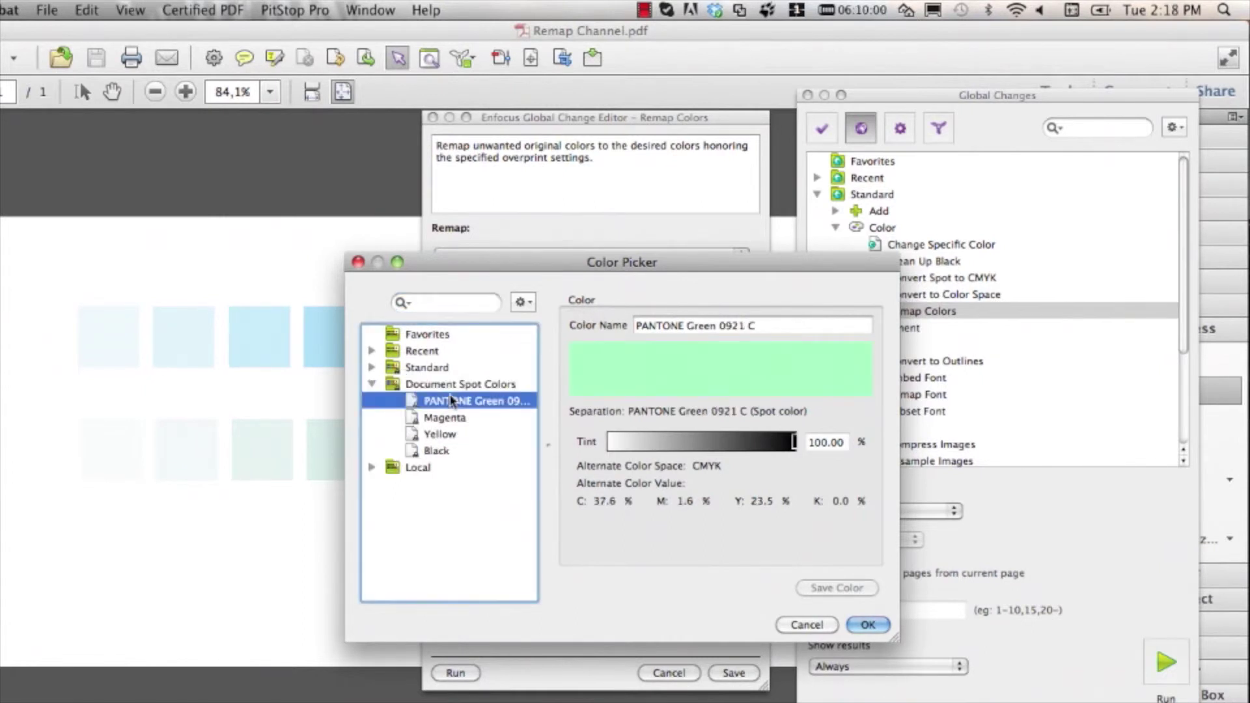
click(866, 625)
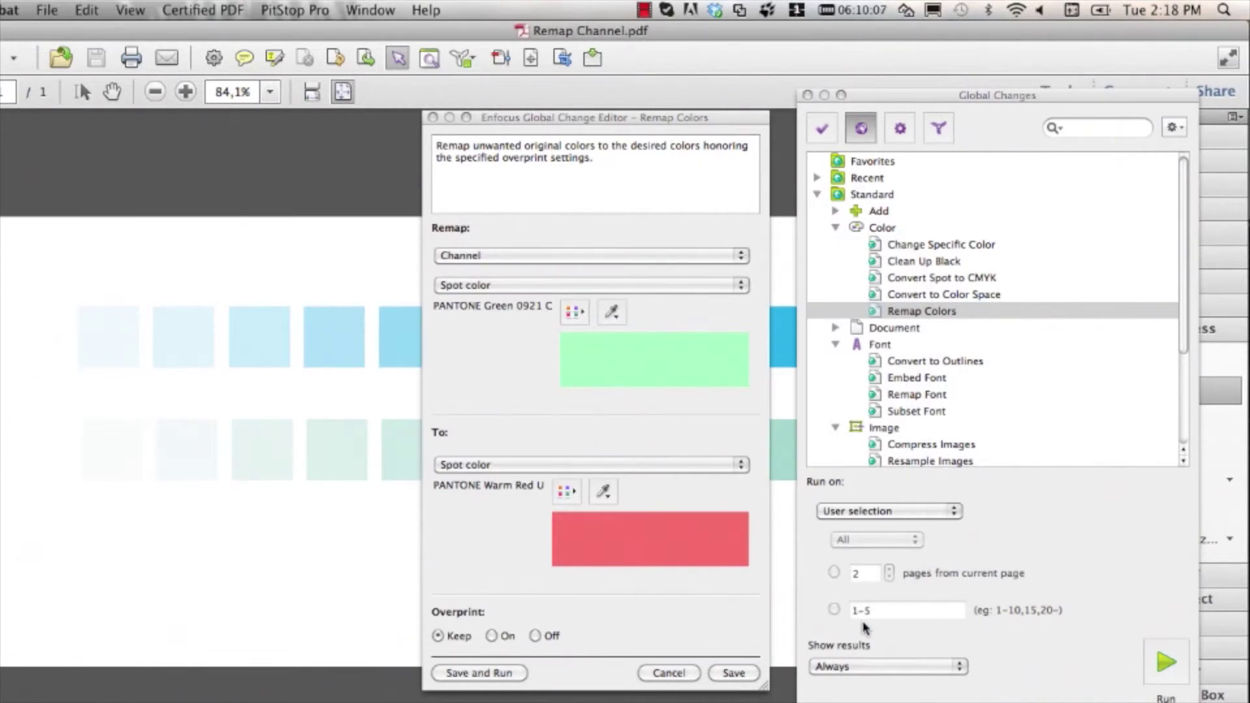
Set the target to spot colour PANTONE Rubine Red U and run the change on the complete document
click(740, 465)
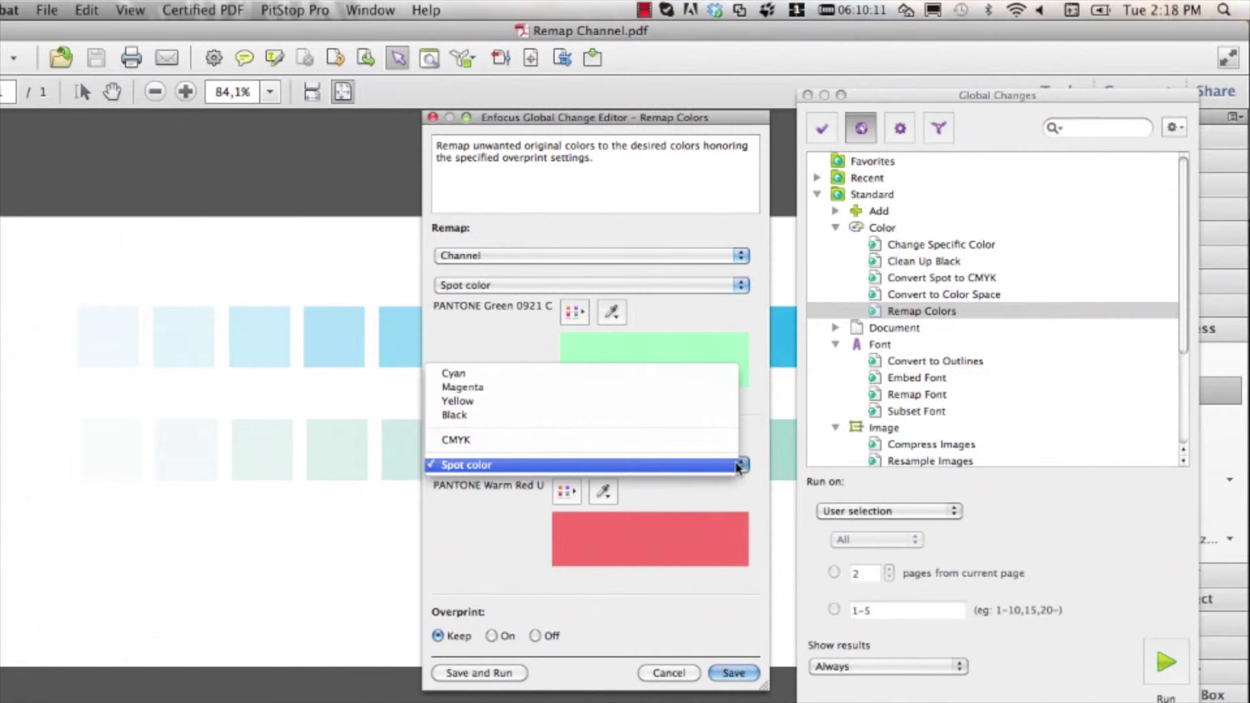
click(739, 466)
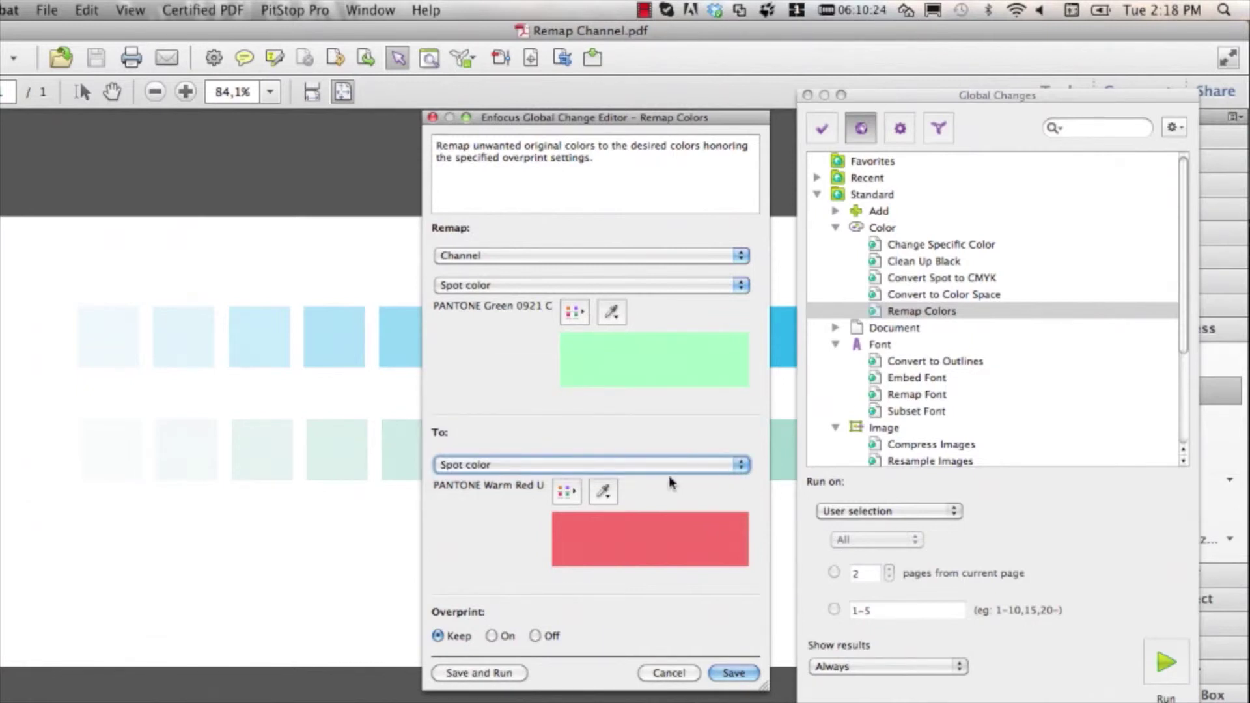
click(568, 493)
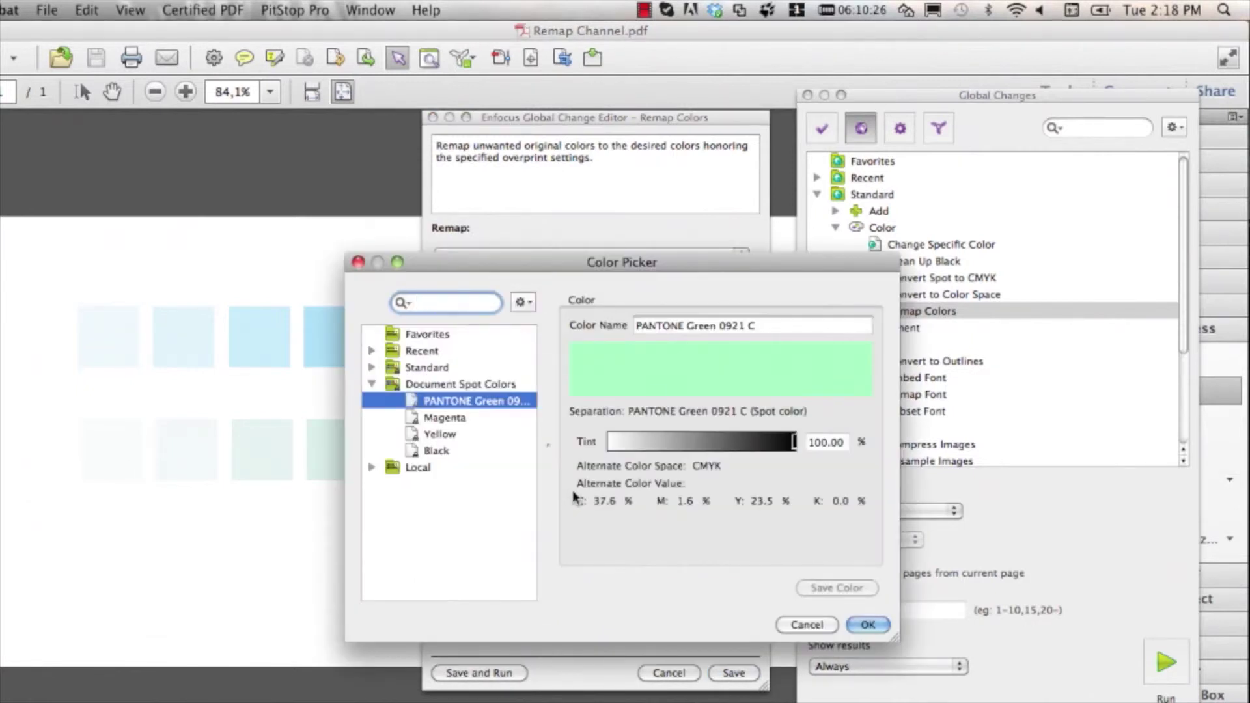
click(372, 368)
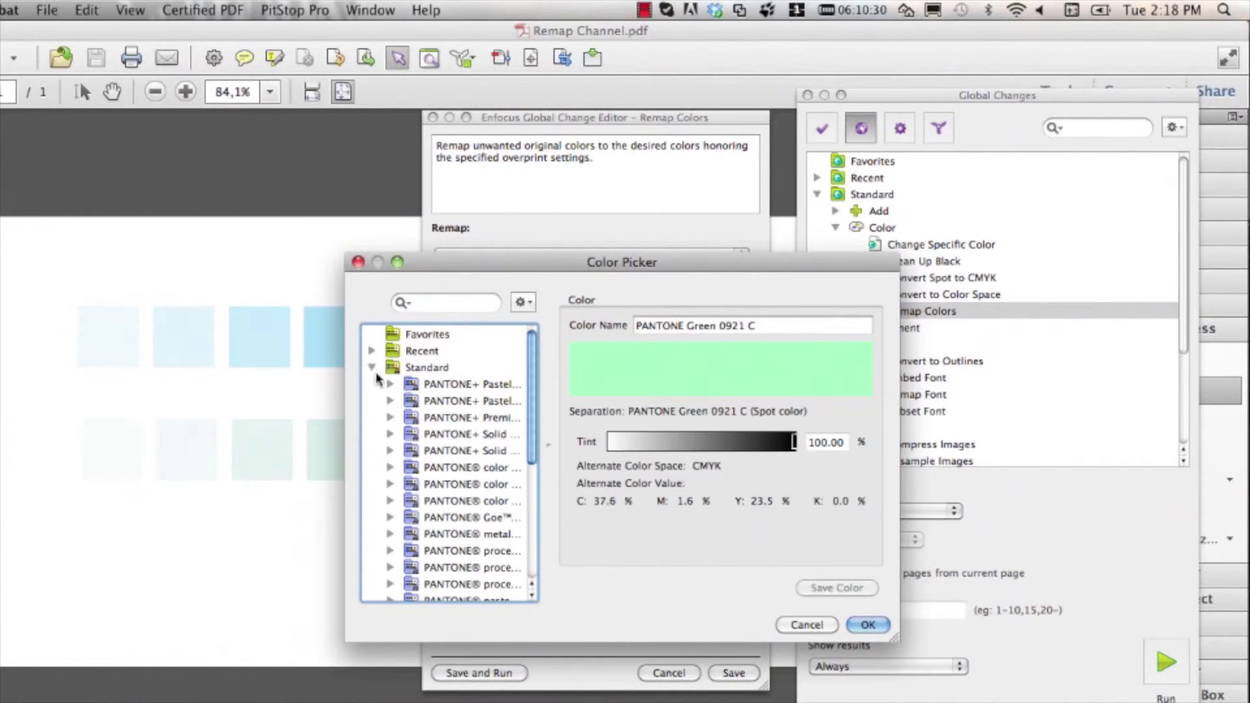
click(391, 450)
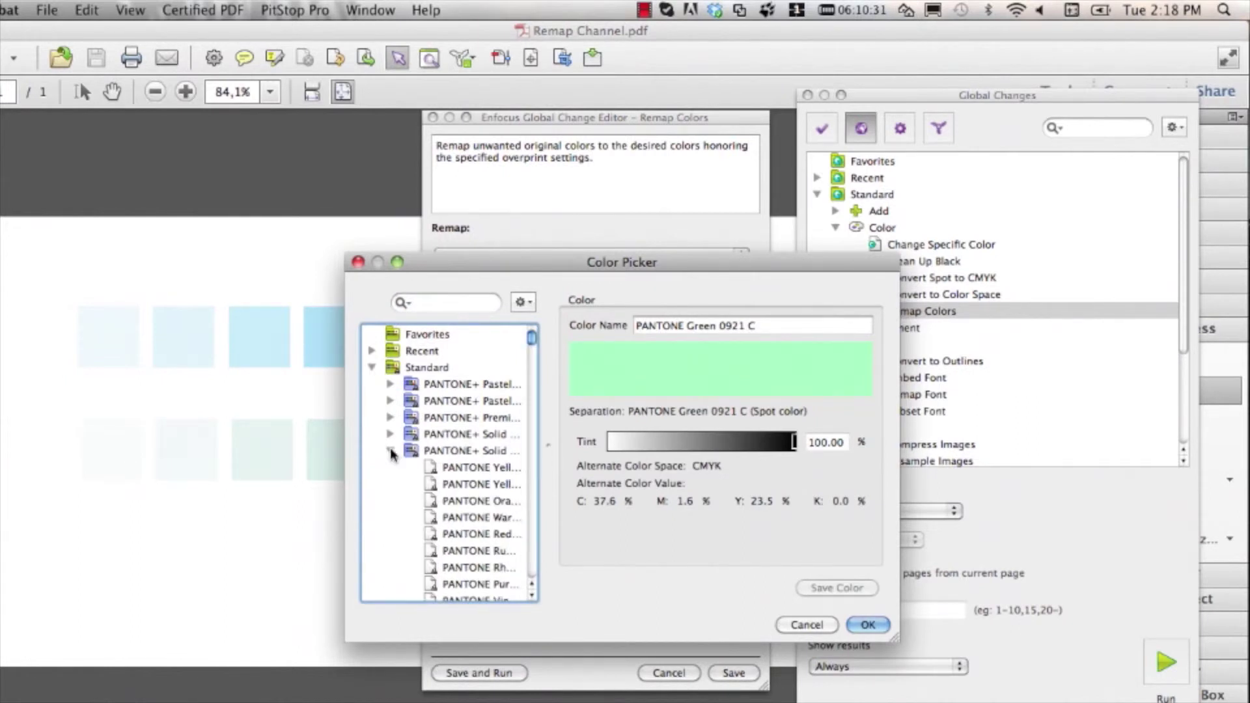
click(465, 550)
click(868, 626)
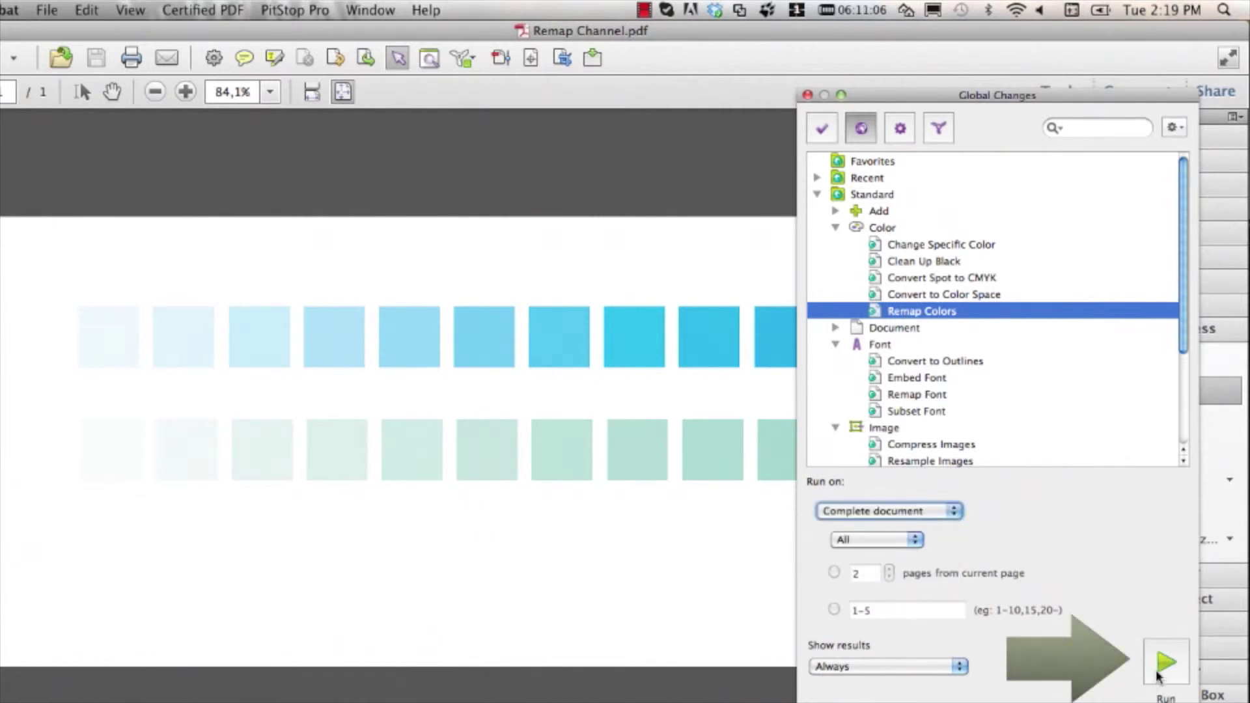
click(1158, 675)
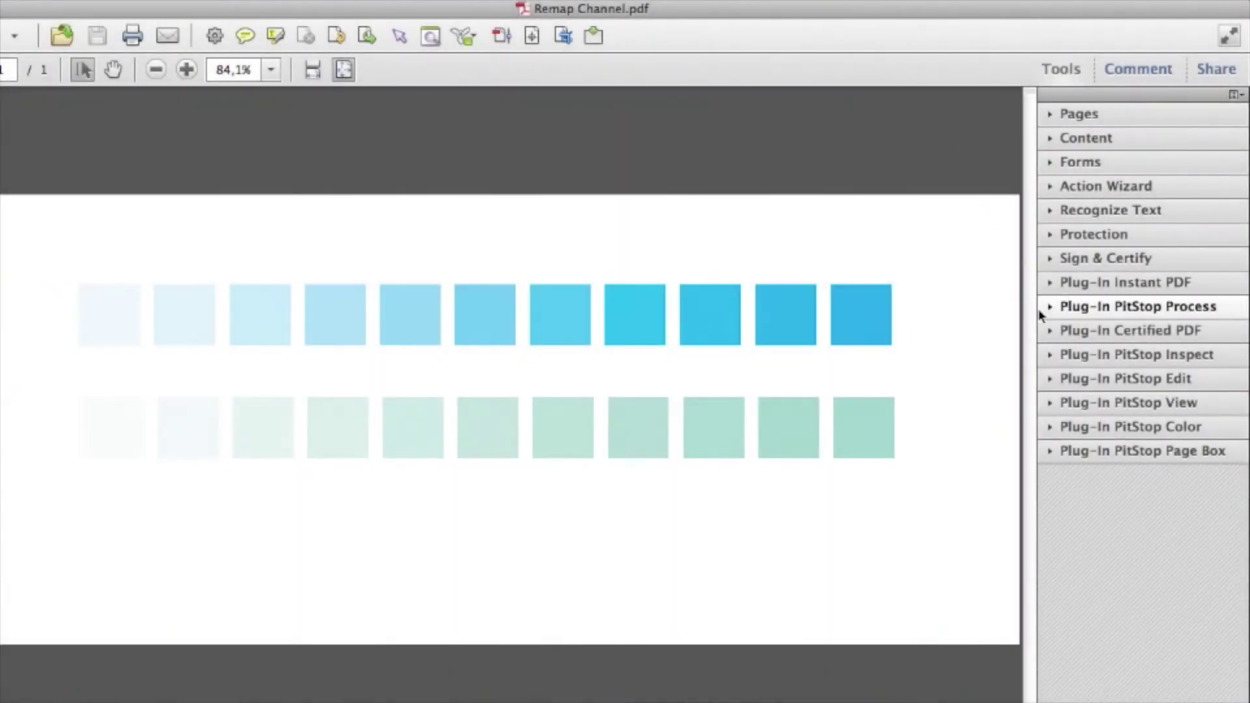
Open the Action Lists window and bring up the New options for the Local action lists
click(1045, 312)
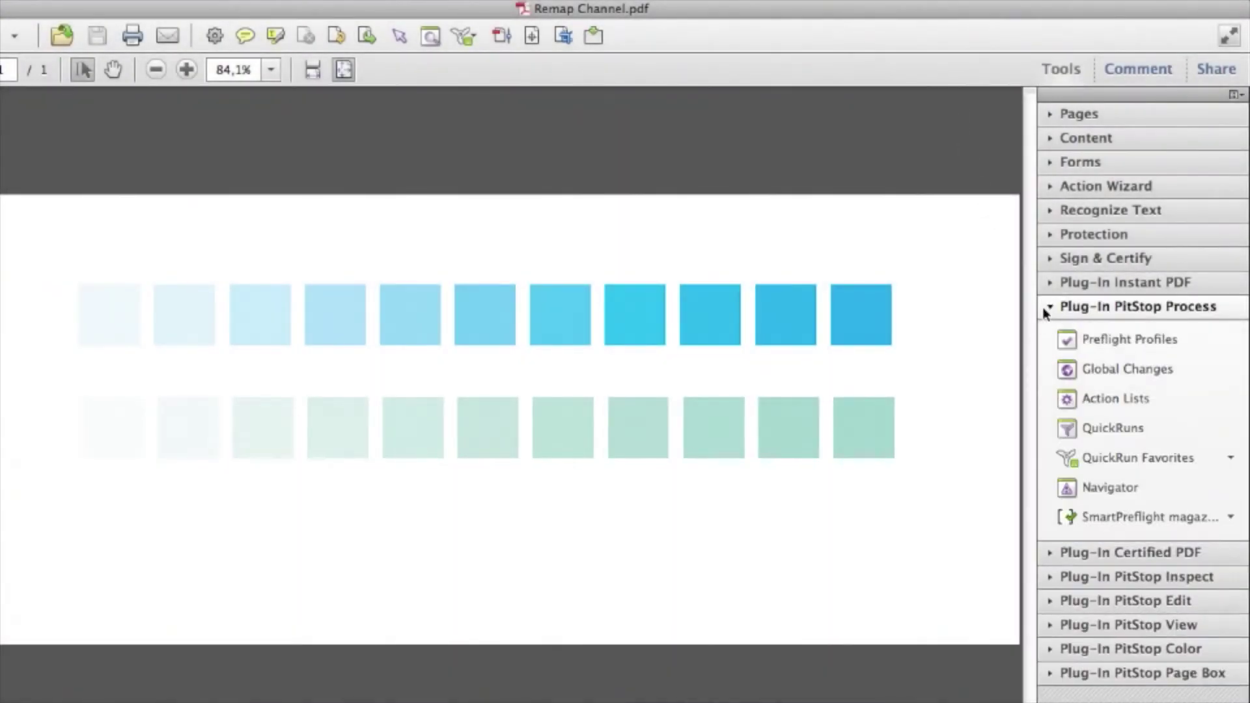
click(1170, 405)
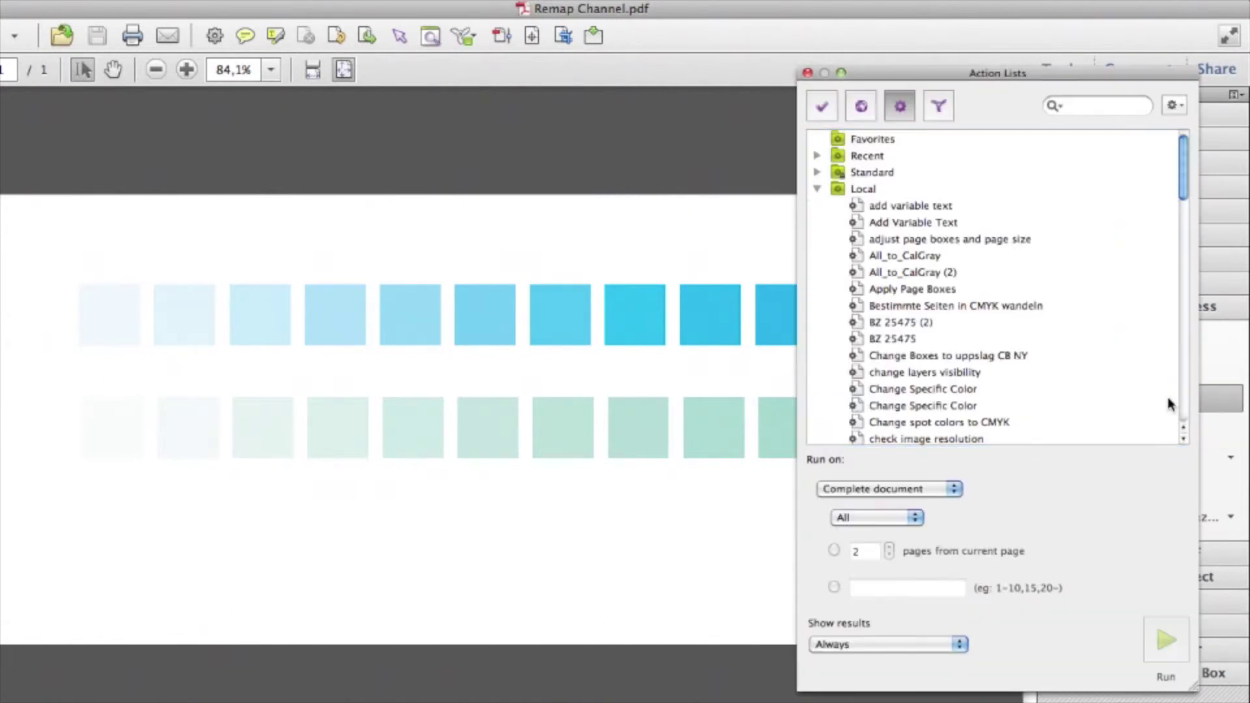
right_click(886, 191)
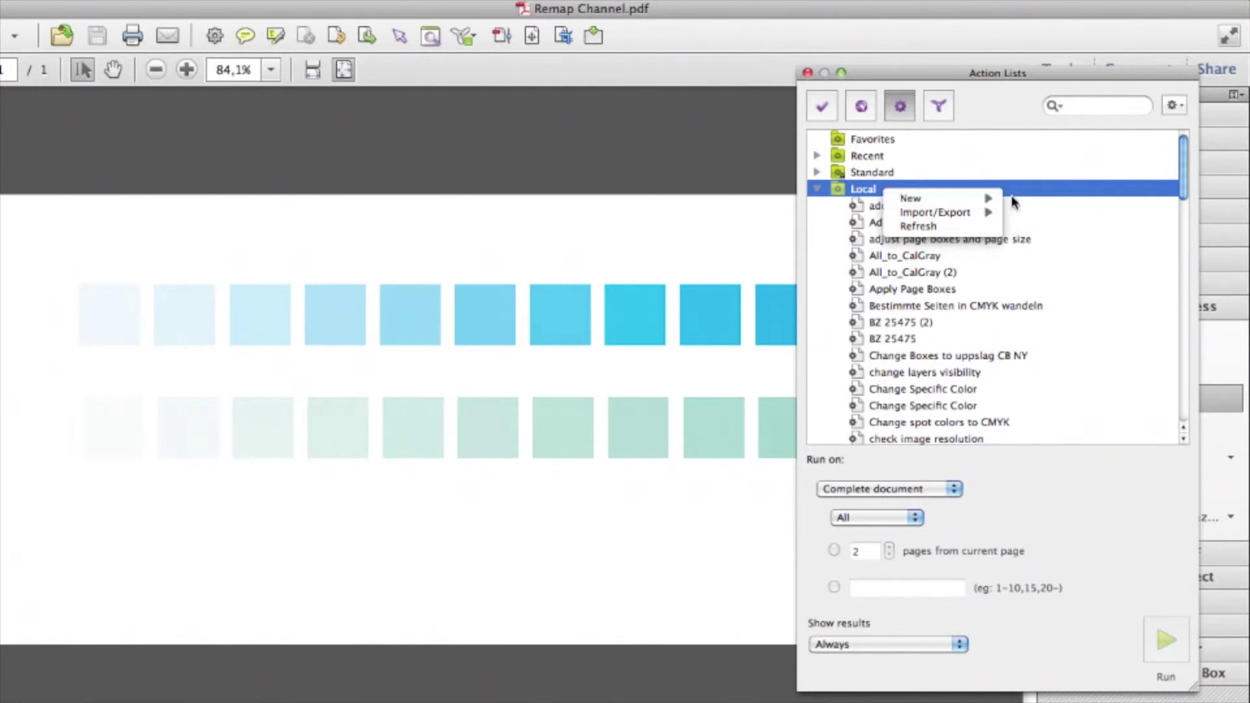
mouse_move(985, 201)
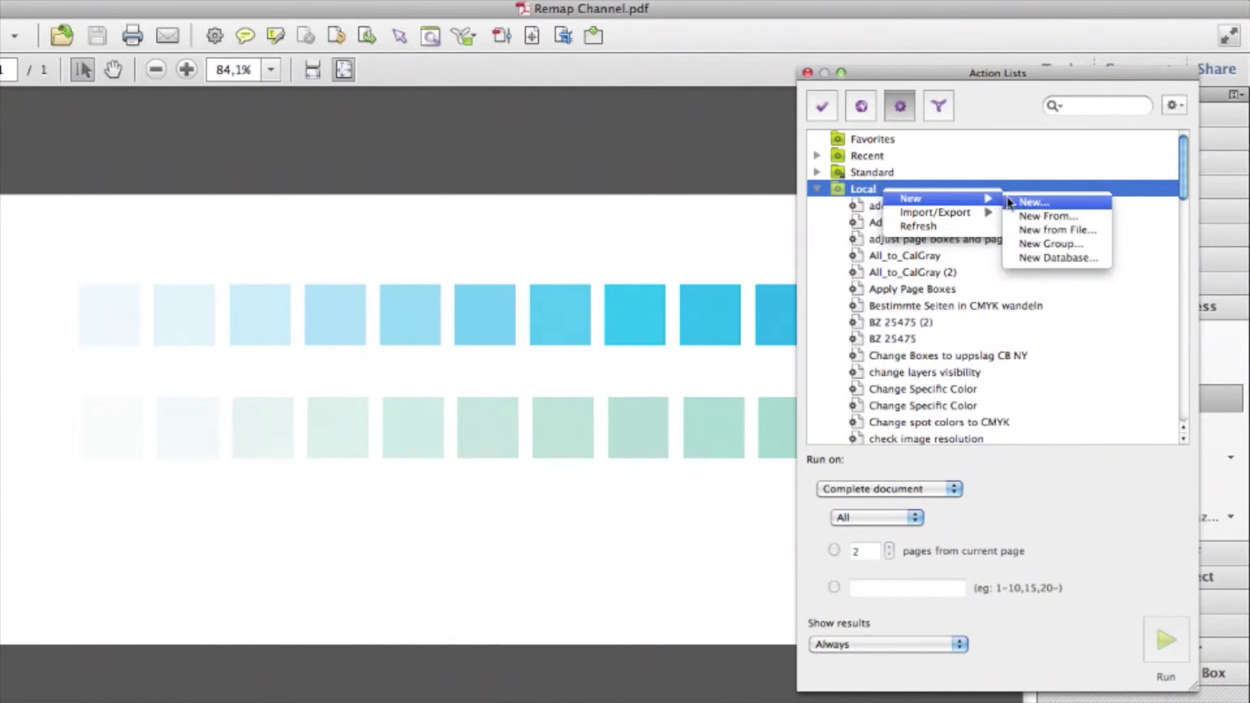
Create a new action list named 'remap spot color'
click(1009, 202)
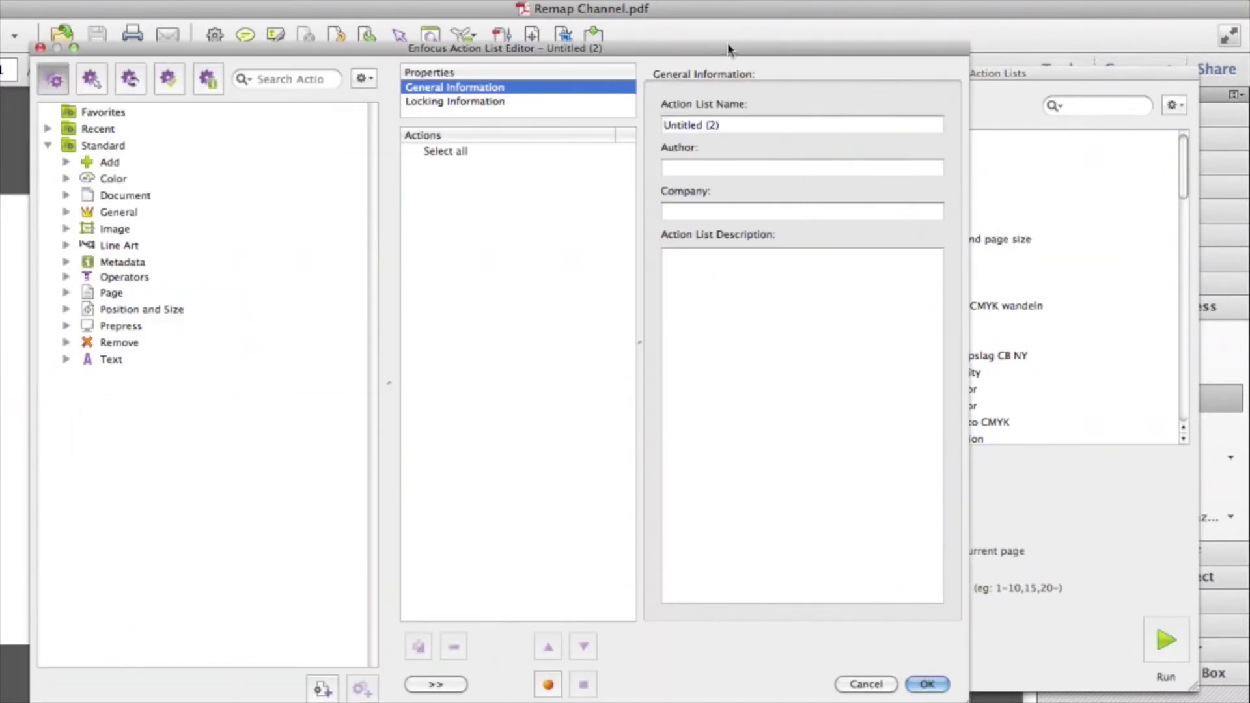
triple_click(721, 125)
text(remap spot color)
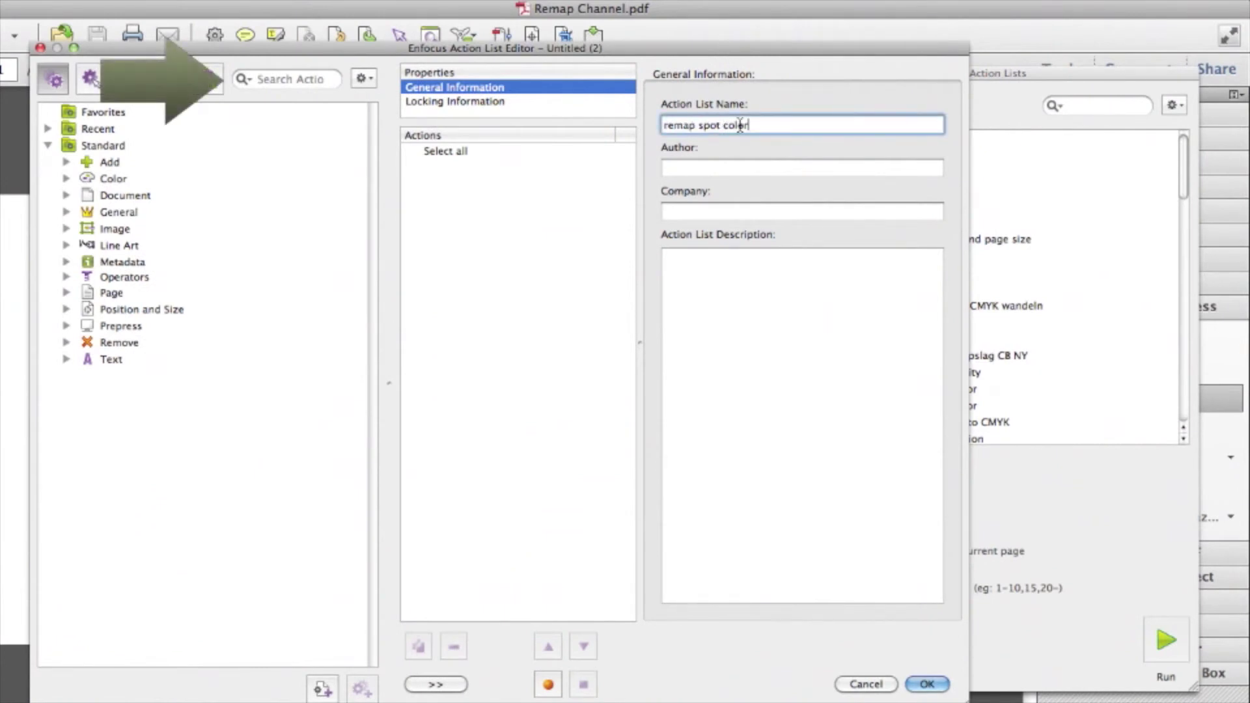
Search 'remap' and add the Remap color action to the list's actions
click(300, 78)
text(re)
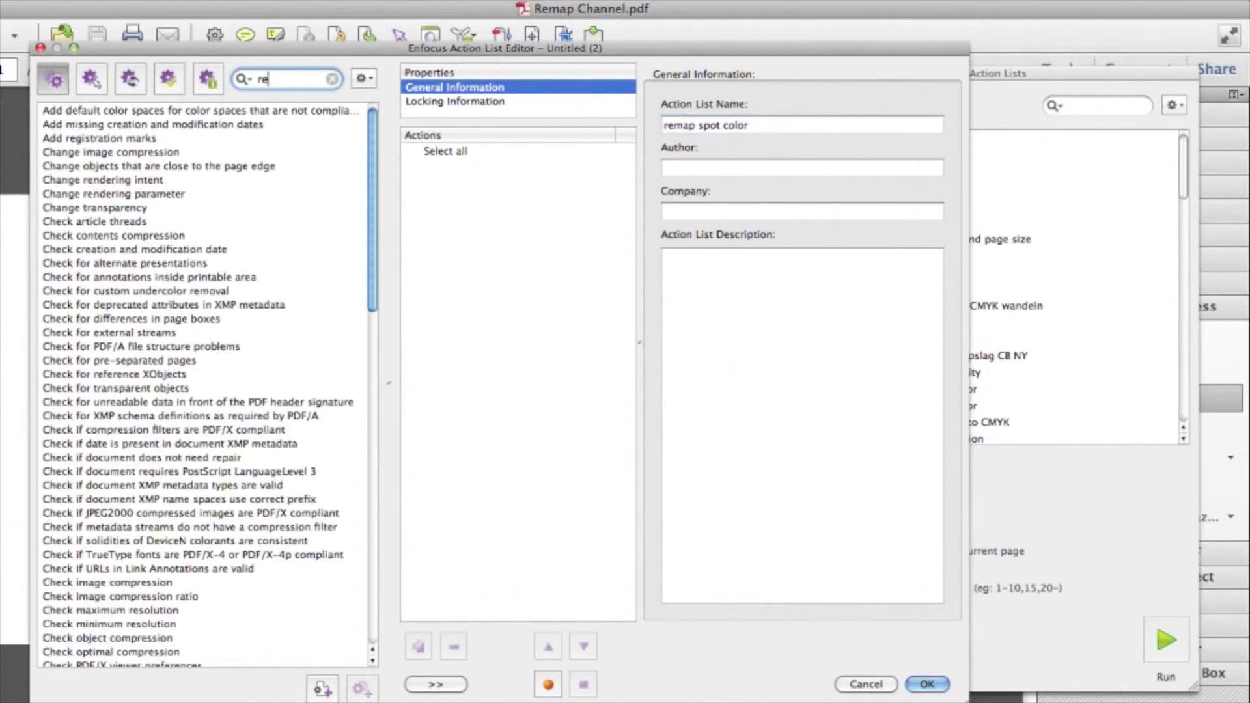
text(map)
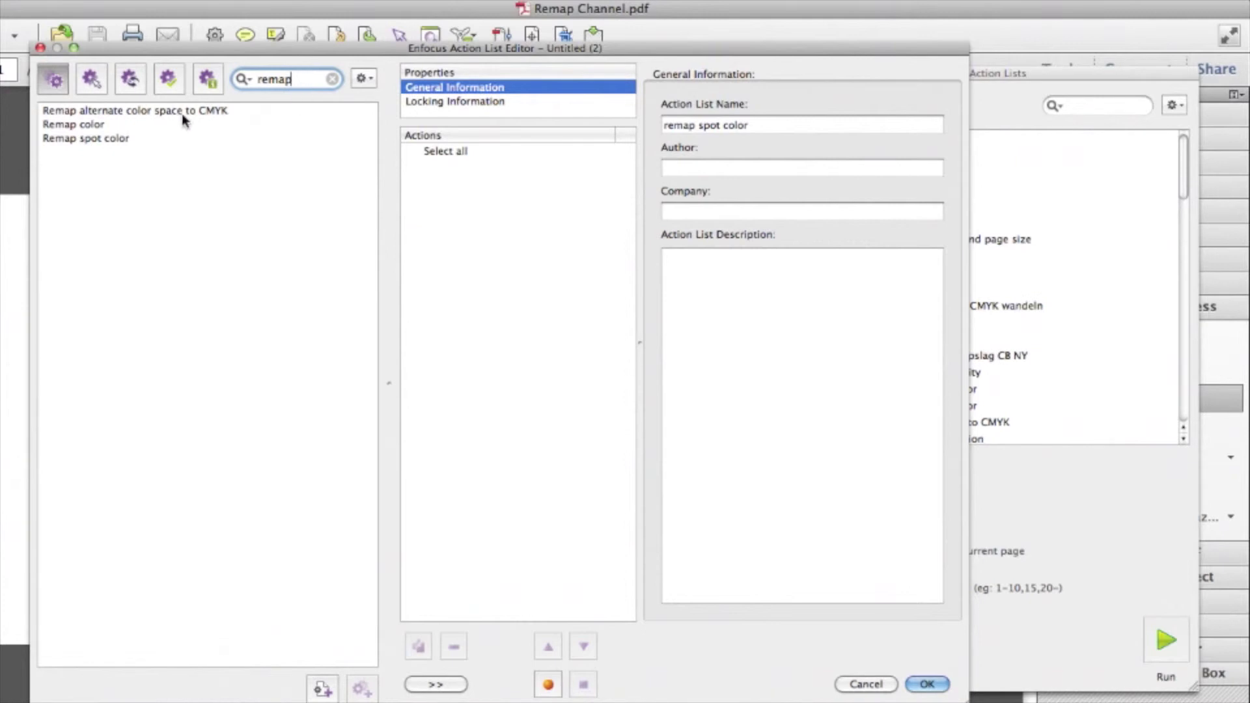
click(112, 126)
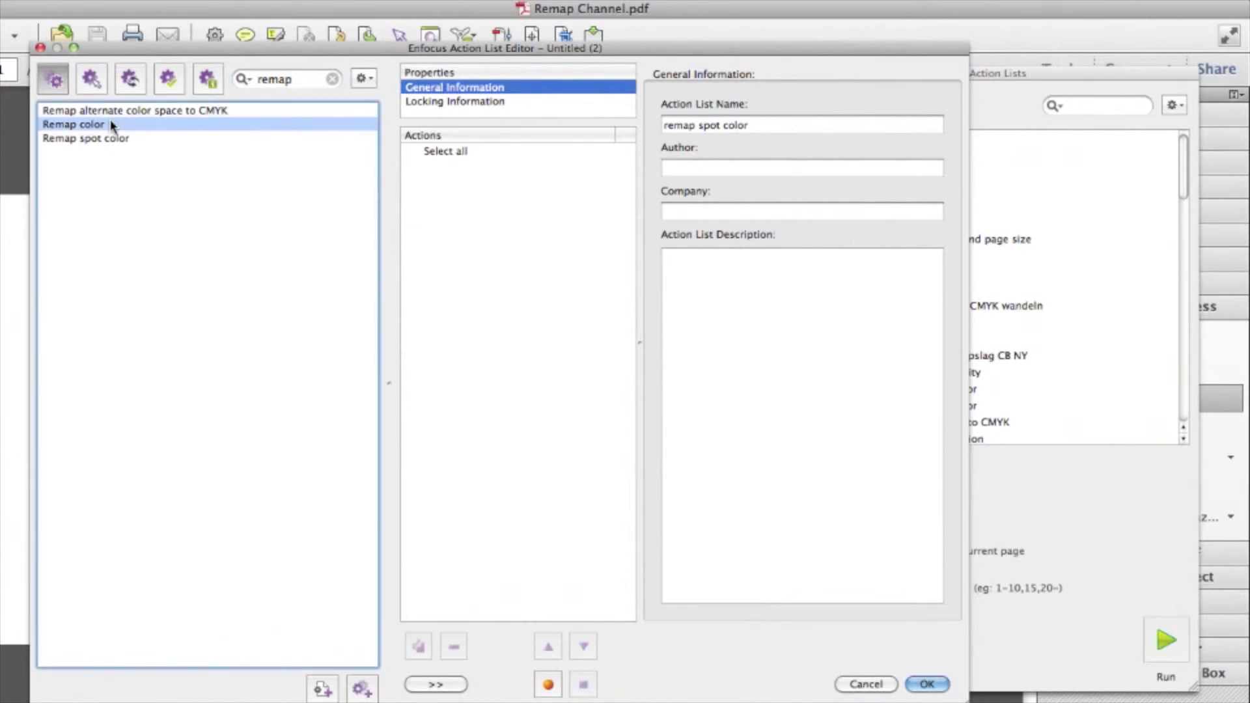
drag(103, 129, 492, 184)
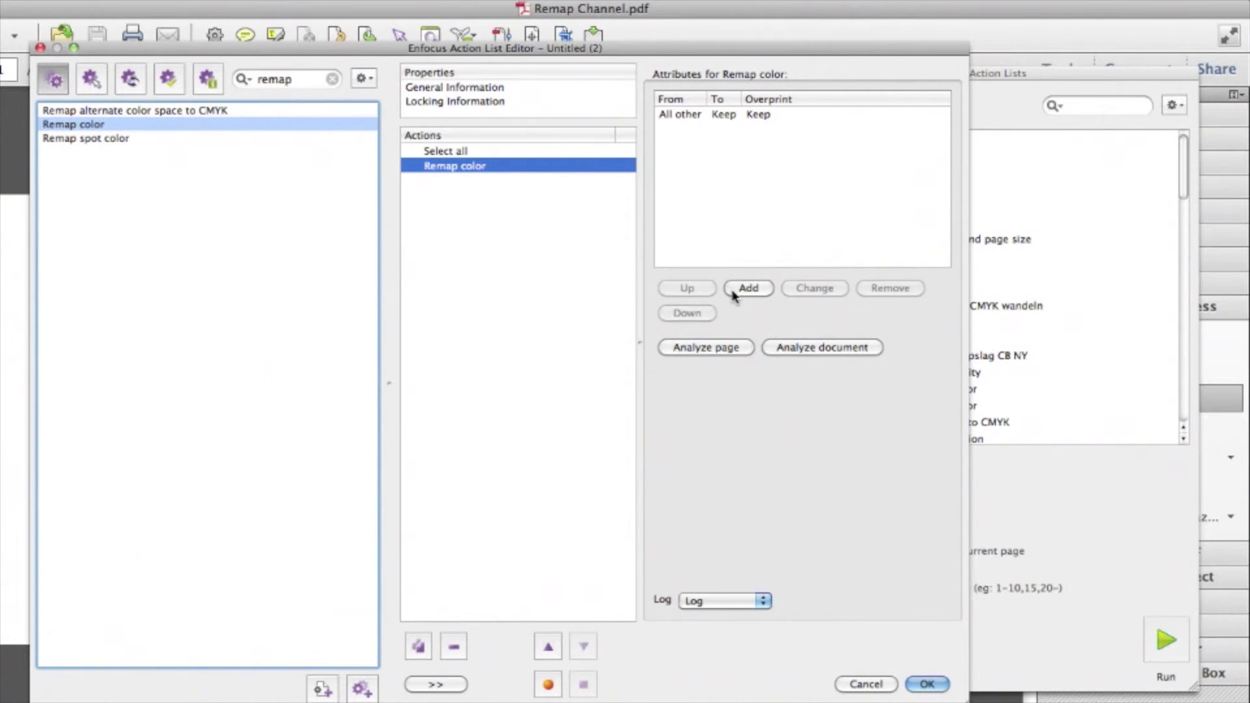
Add a remap rule by channel using the document spot colour PANTONE Green 0921 C as source
click(747, 288)
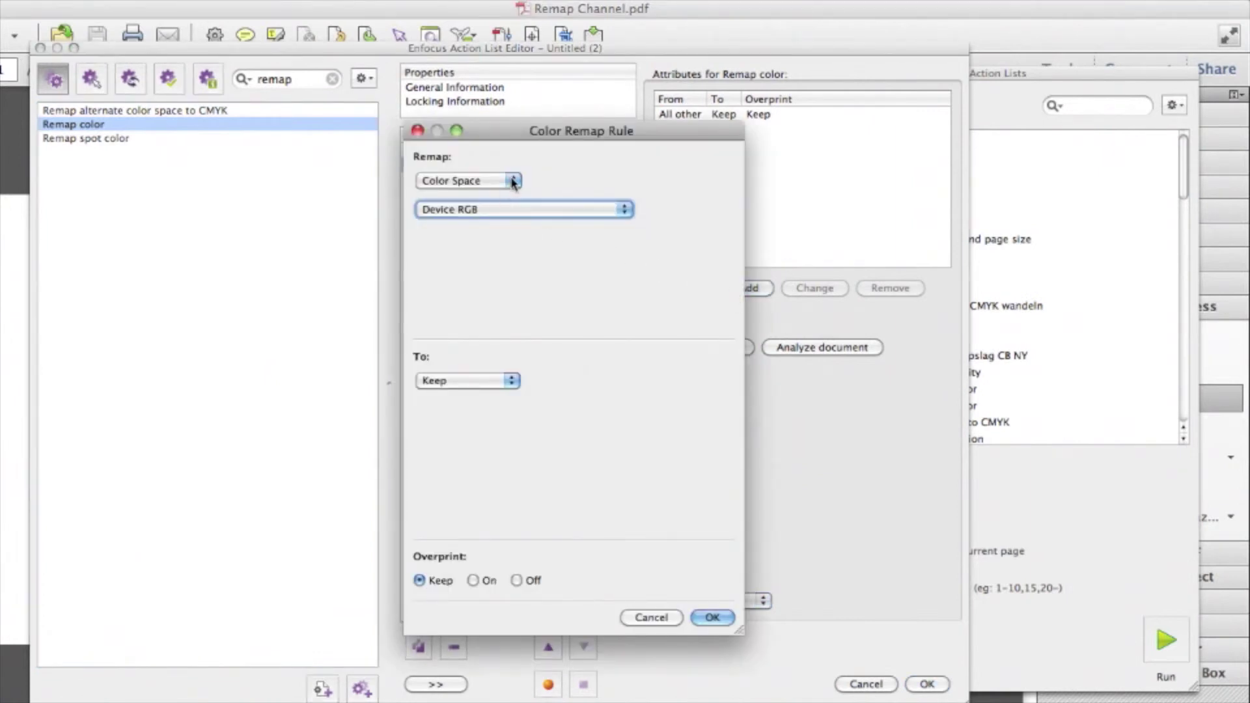
click(514, 182)
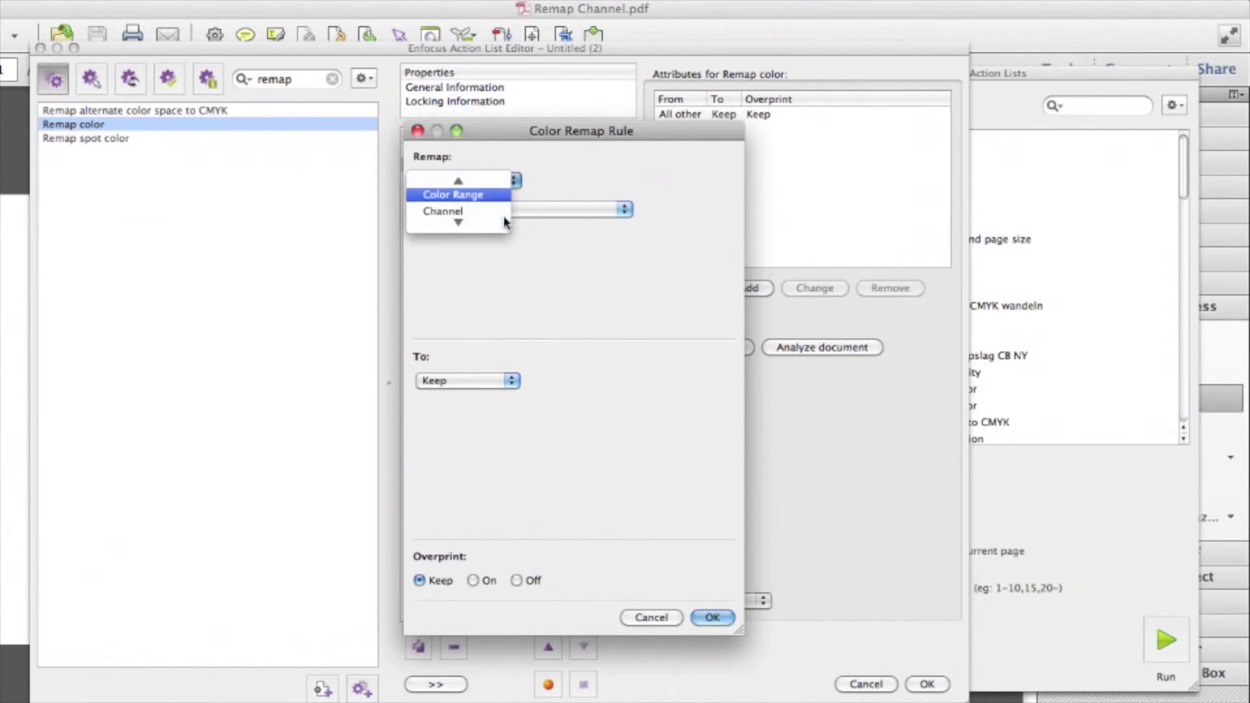
click(487, 213)
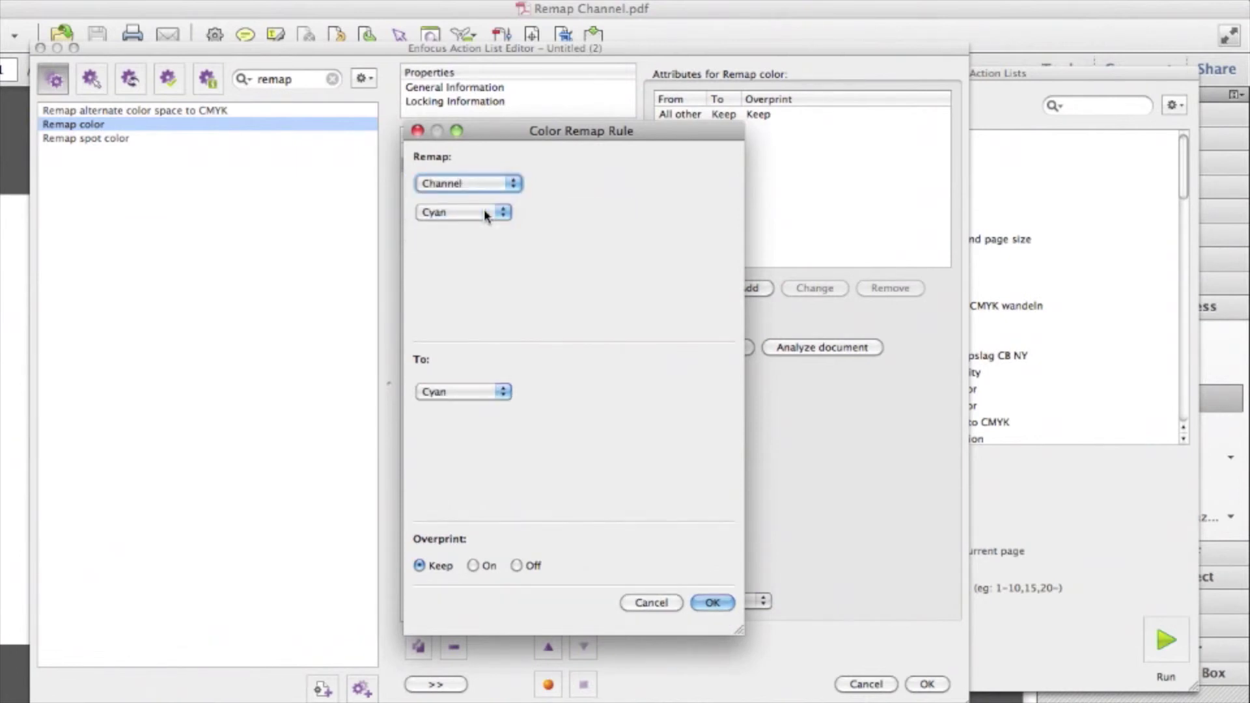
click(504, 212)
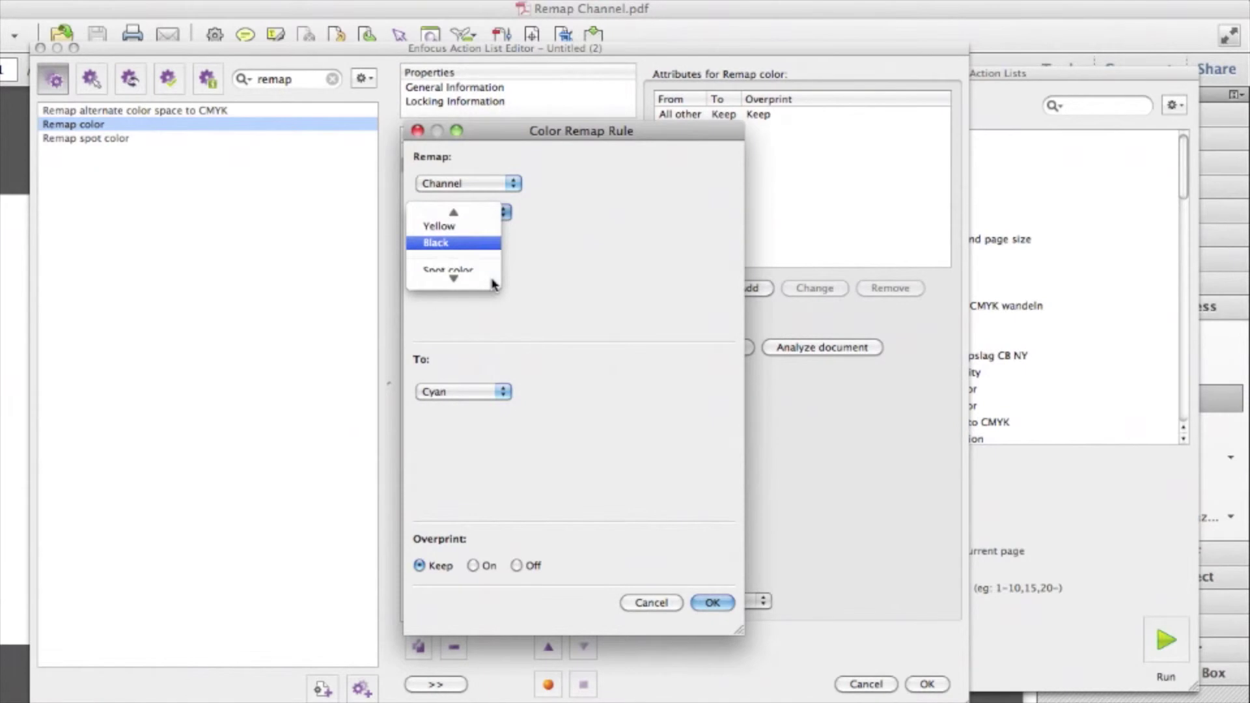
click(476, 273)
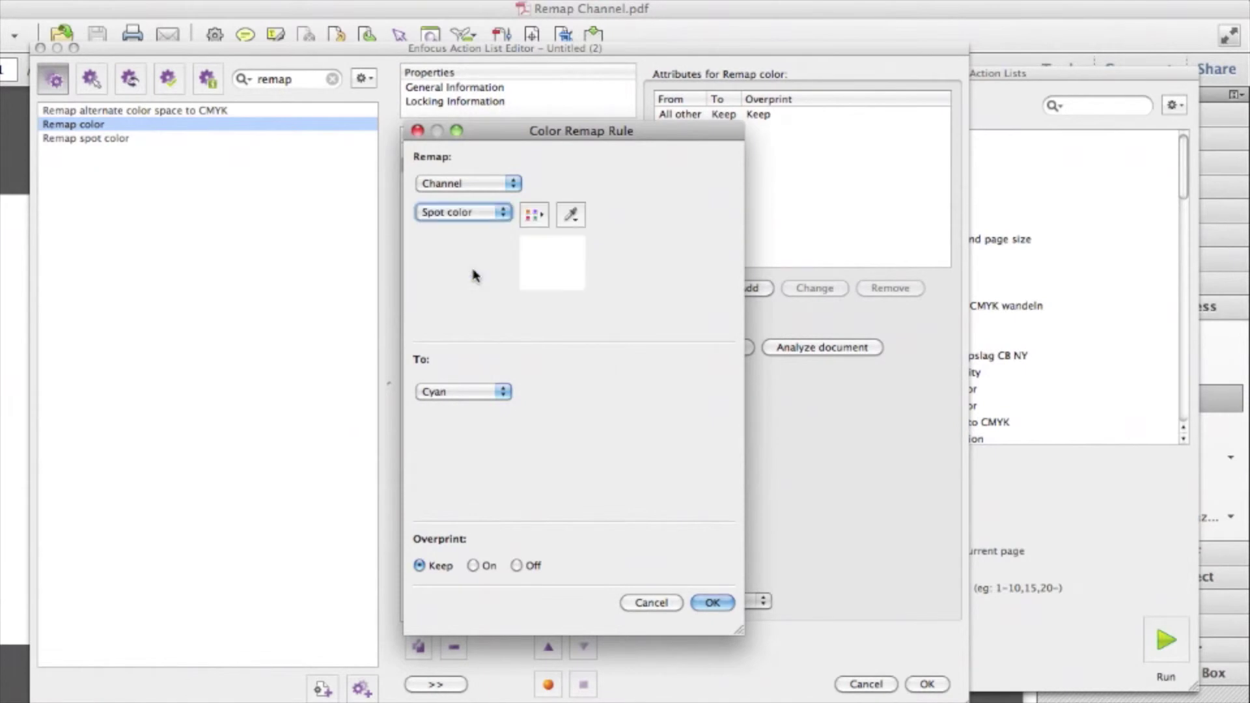
click(535, 216)
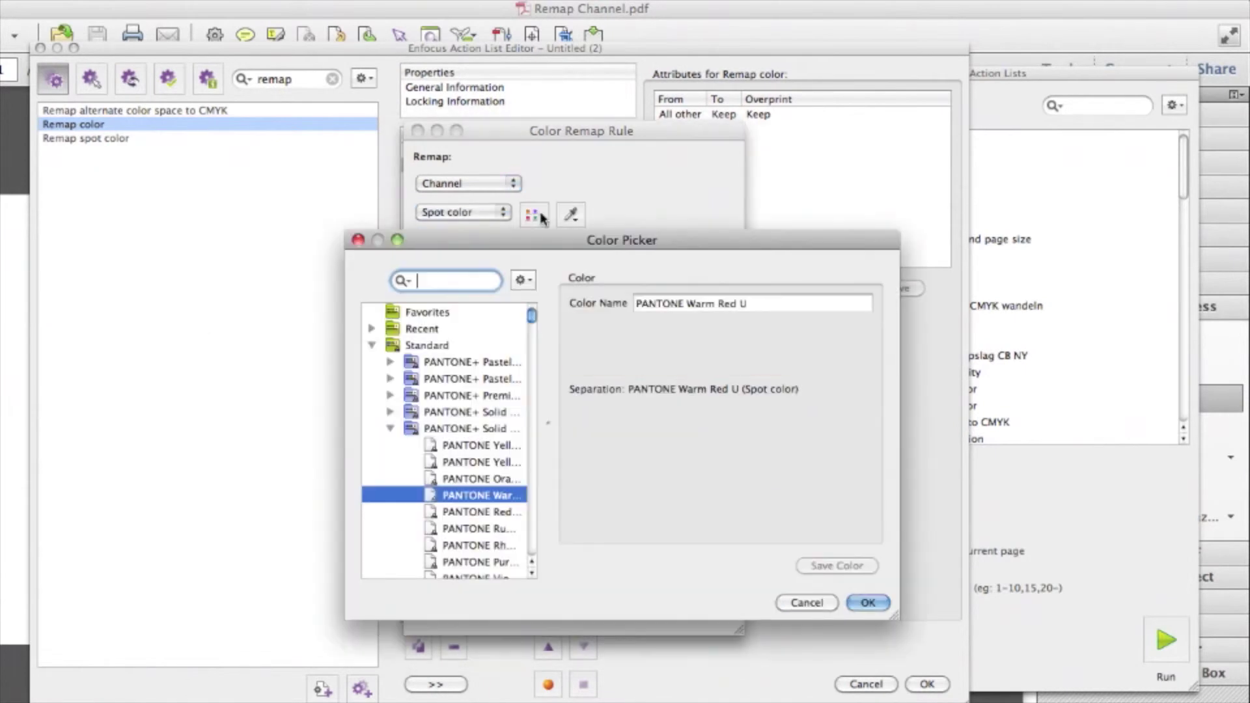
drag(530, 318, 529, 550)
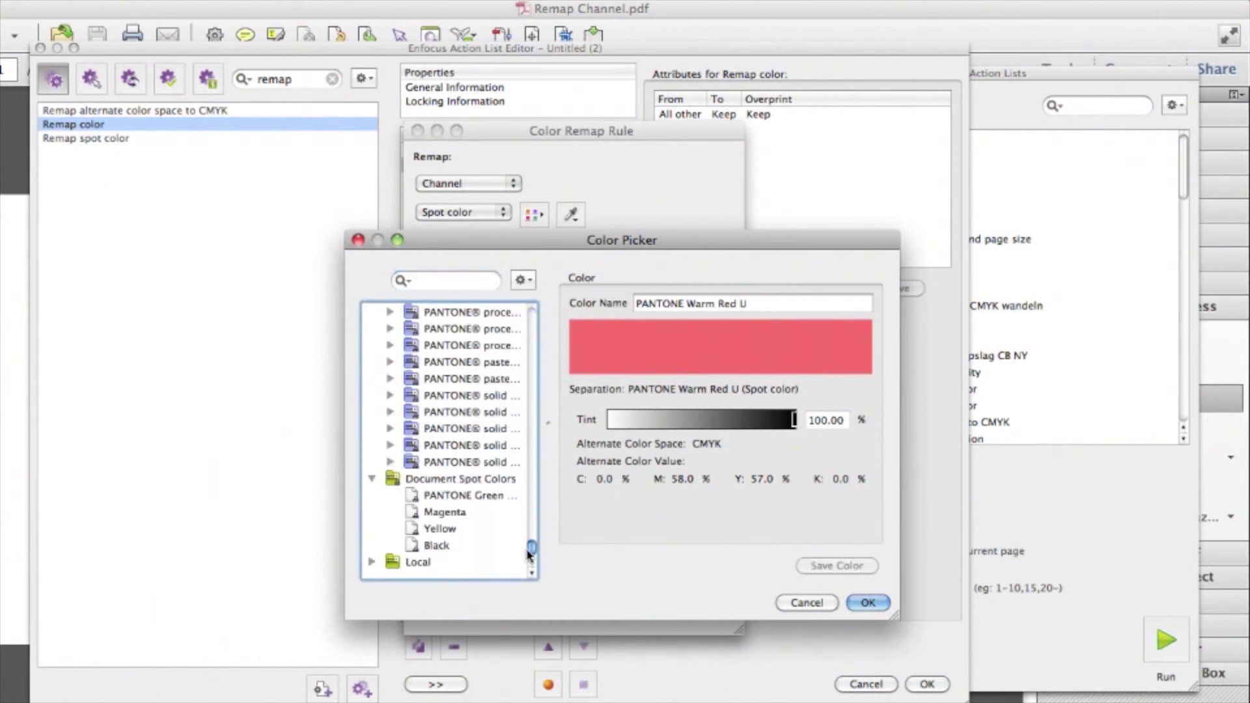
click(447, 500)
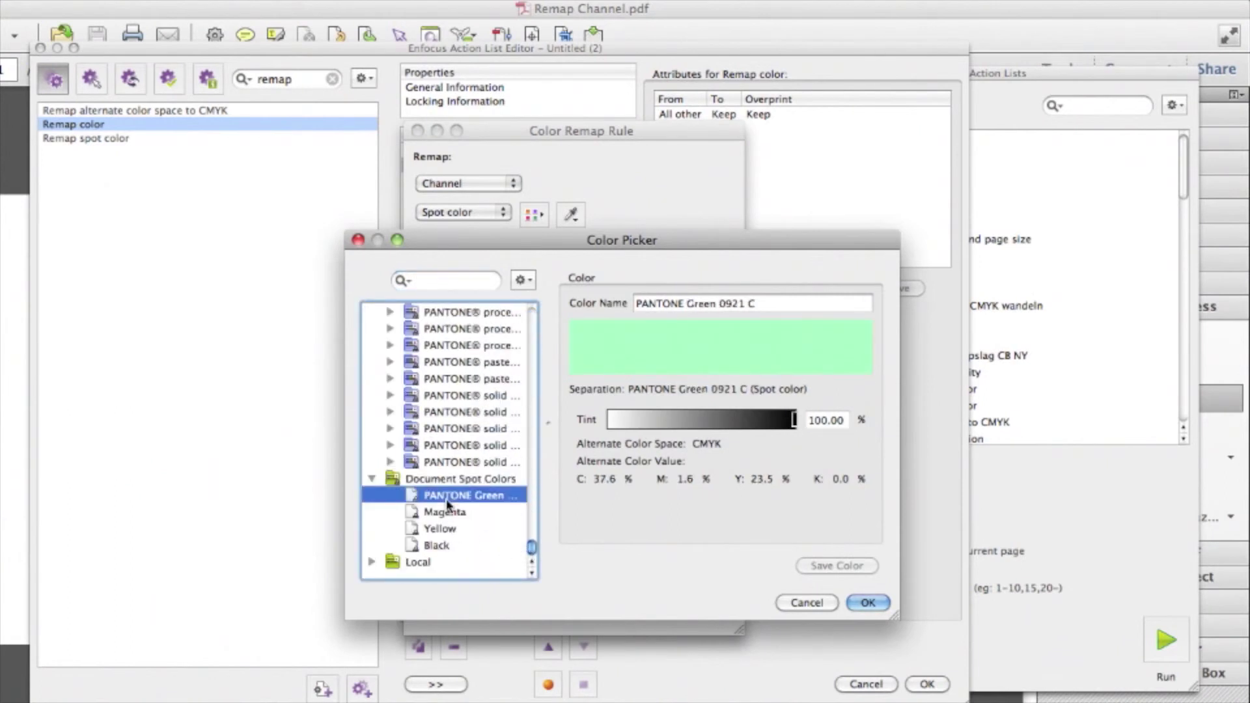
Set the rule's target to spot colour PANTONE Rubine Red U and confirm both dialogs
click(867, 603)
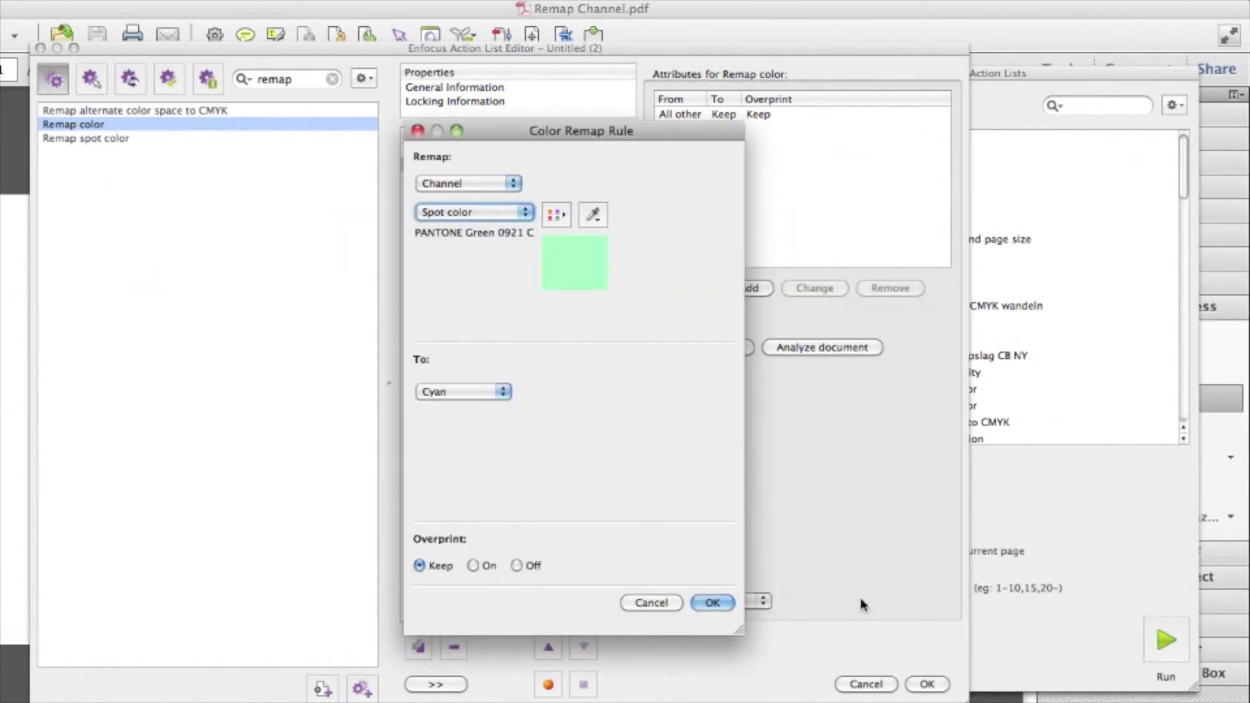
click(504, 392)
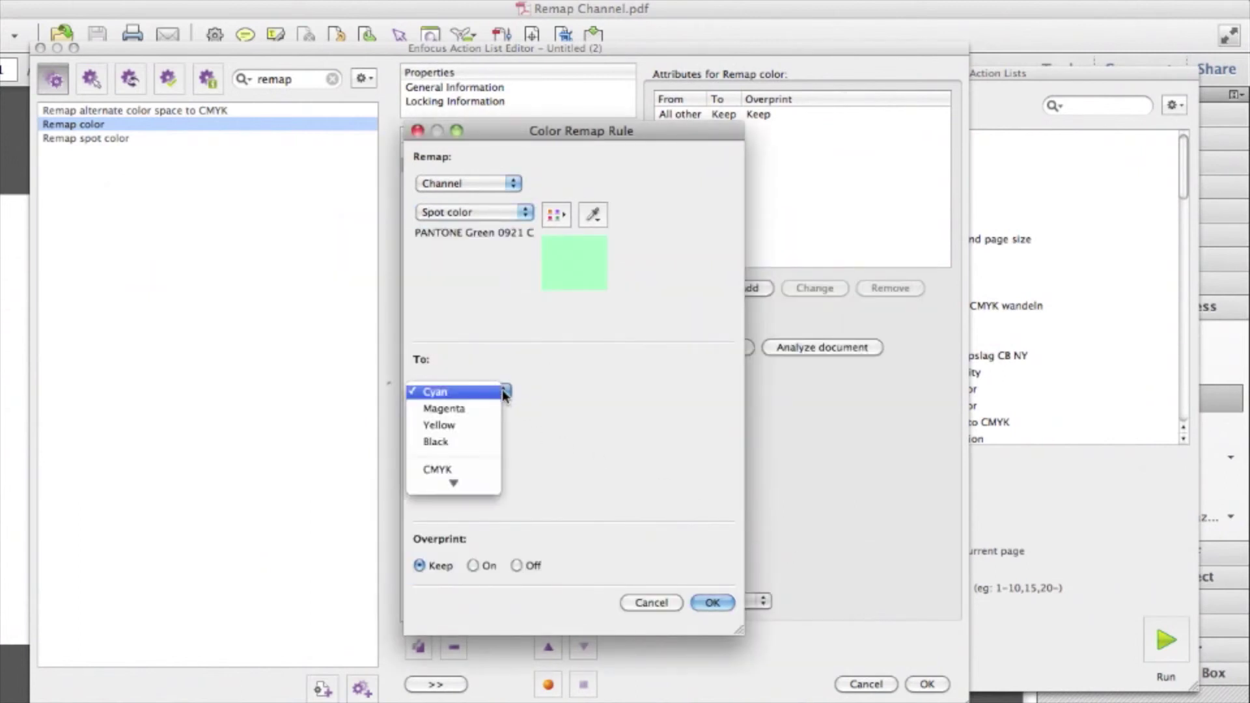
click(475, 479)
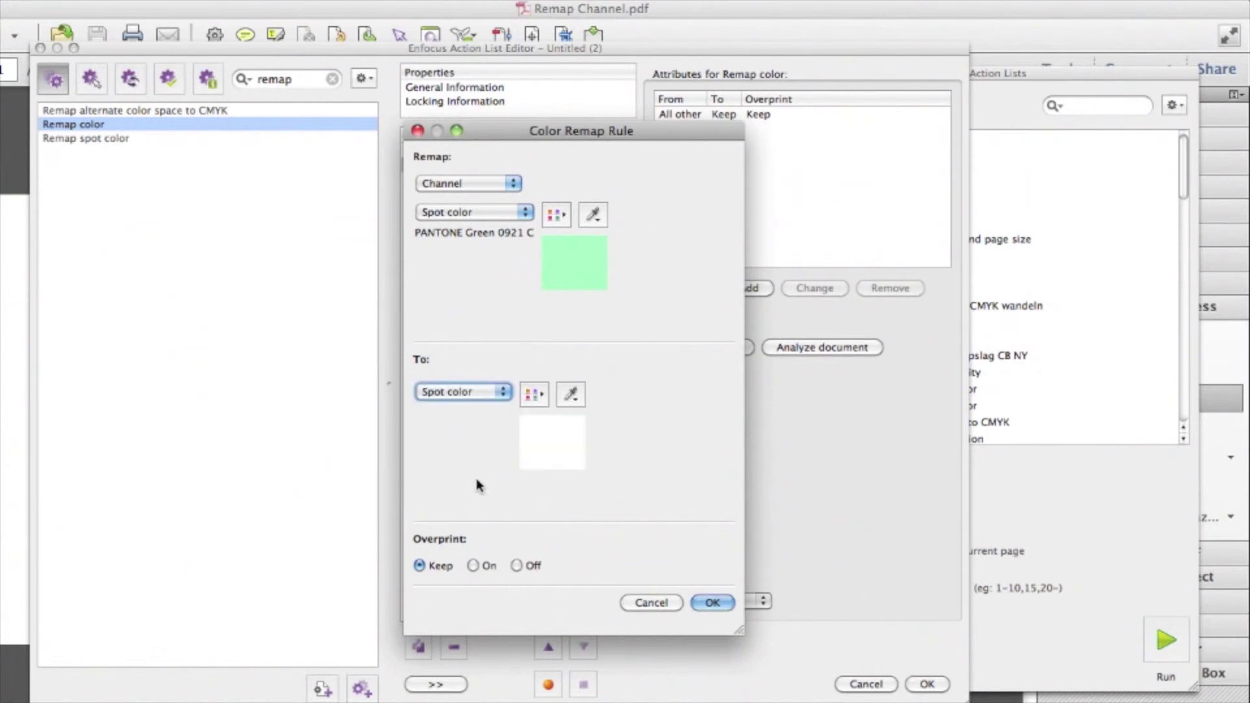
click(546, 397)
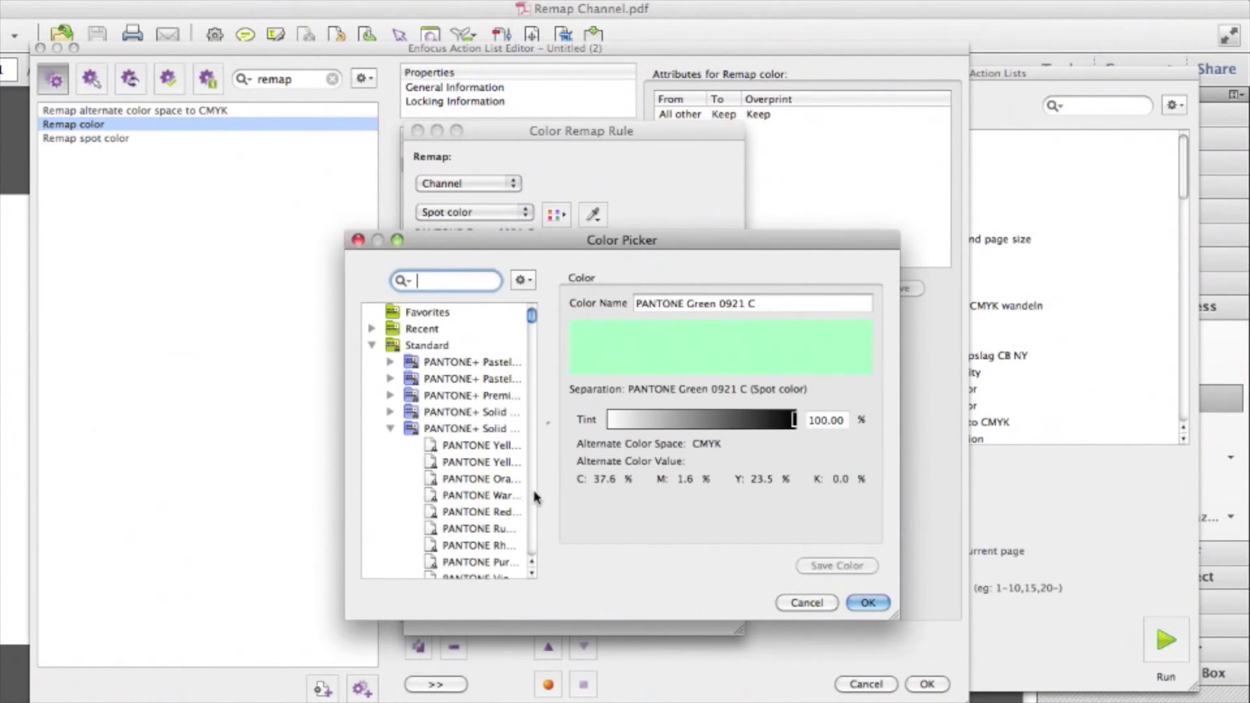
click(531, 528)
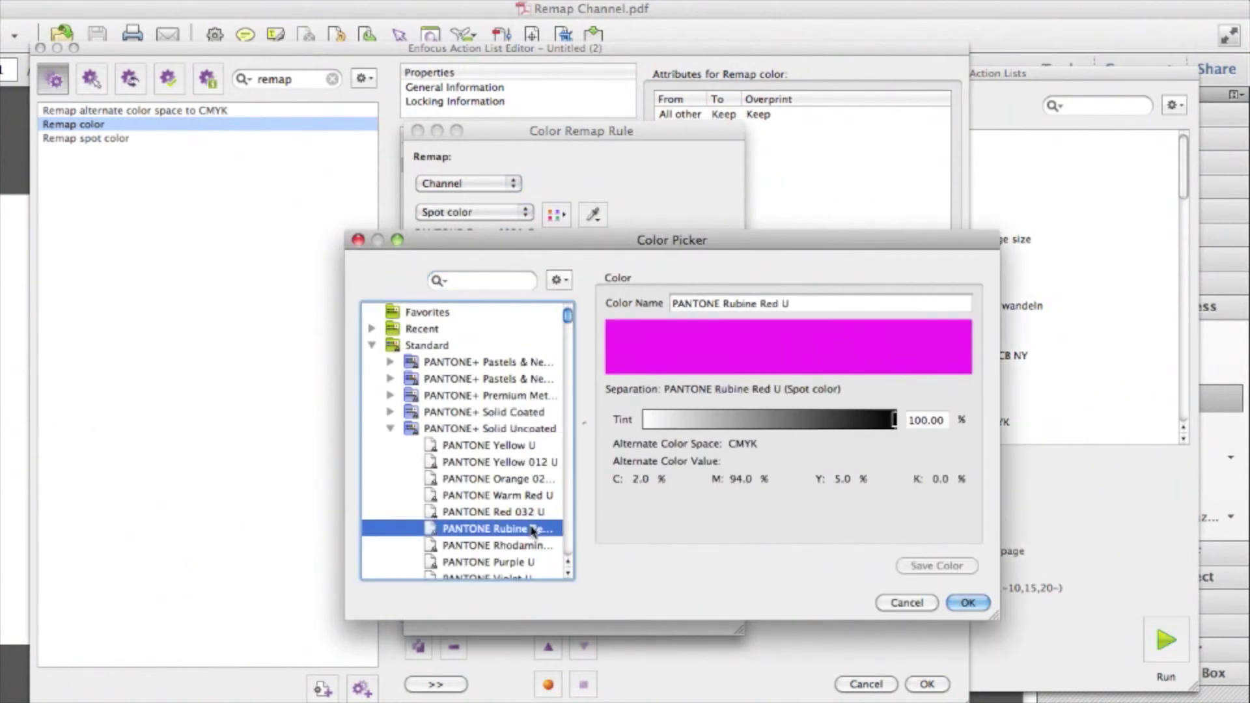
click(967, 604)
click(715, 602)
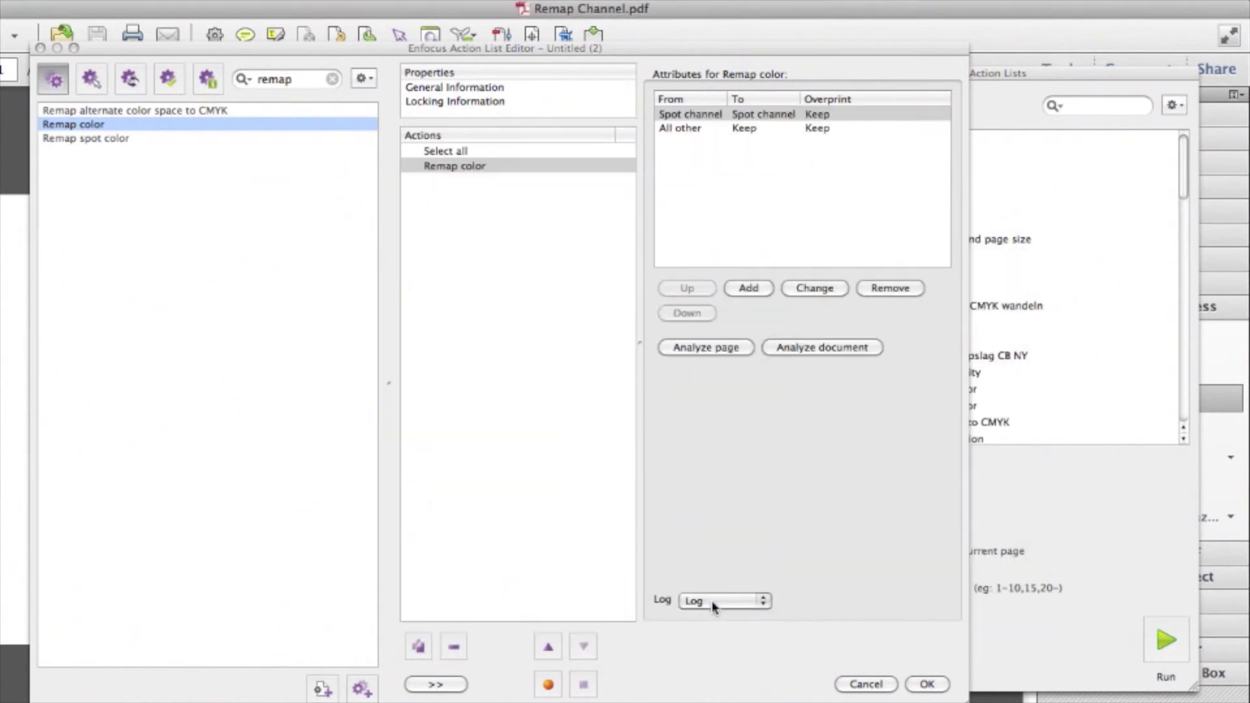
Save the 'remap spot color' action list and run it, turning 11 green objects pink
click(926, 684)
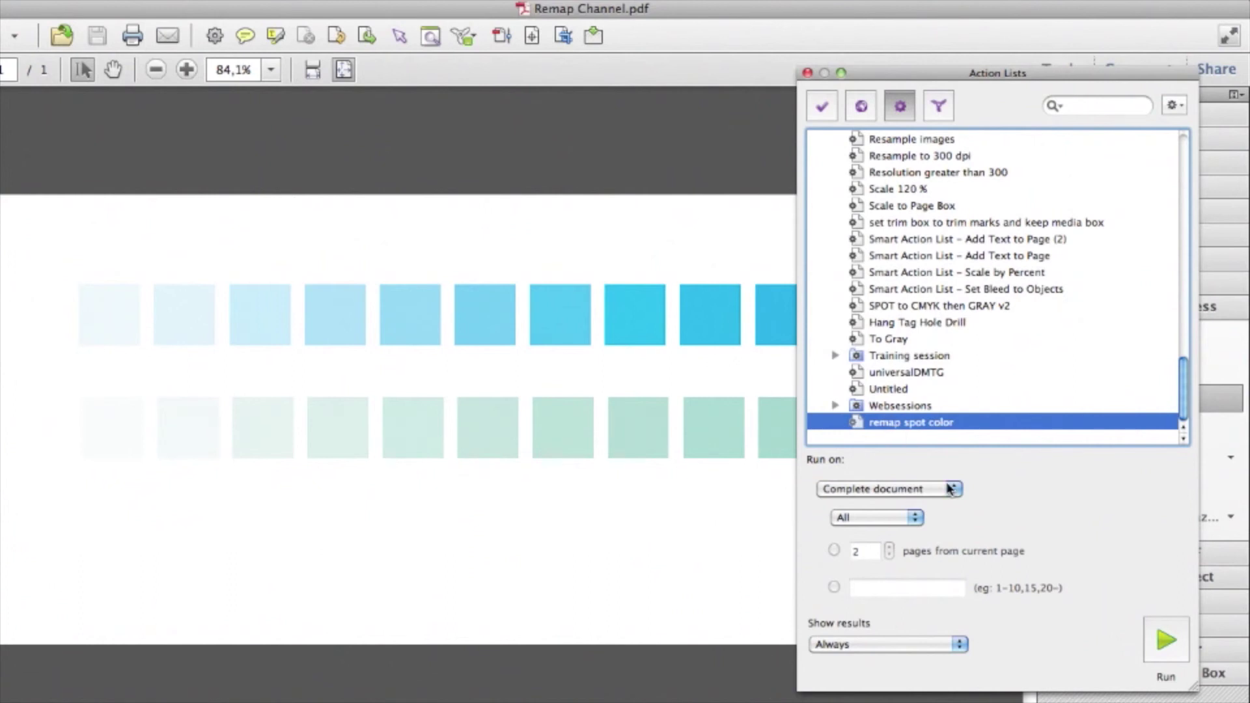
click(1151, 641)
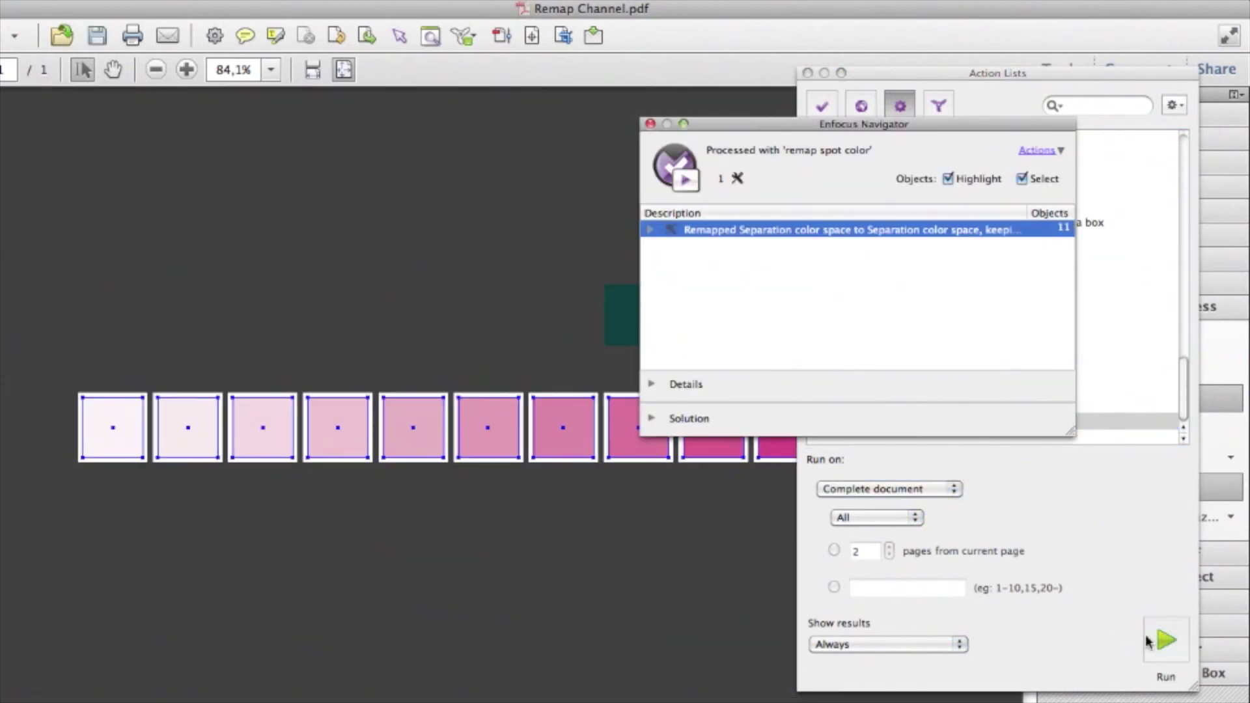